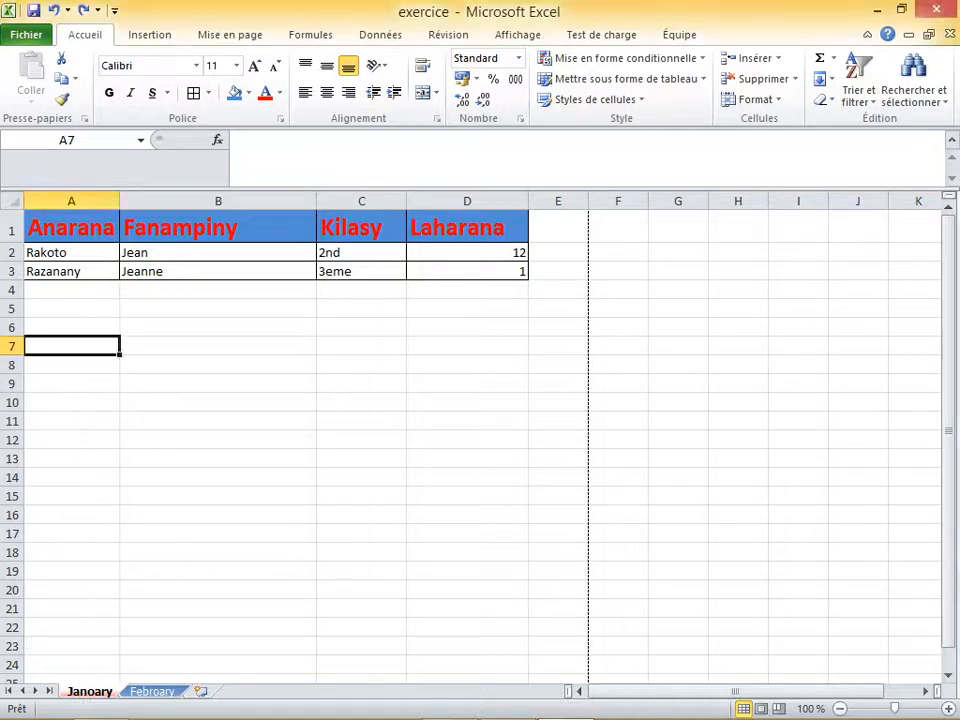
- Examine the text and number entries in the table's header and two data rows
click(218, 253)
click(218, 228)
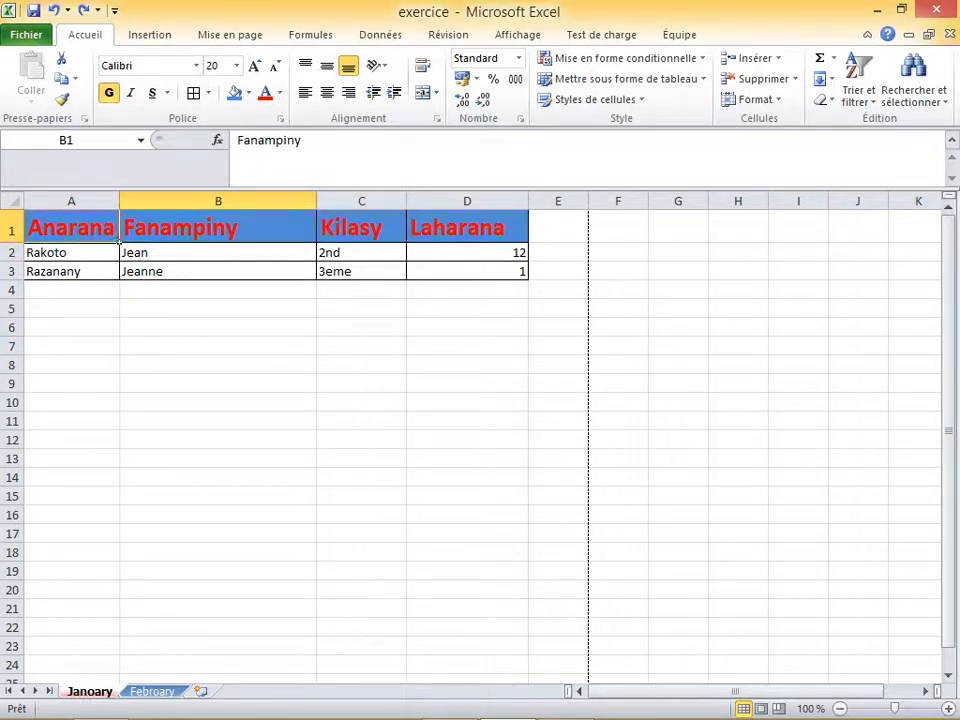
click(71, 228)
click(71, 253)
click(218, 271)
click(71, 271)
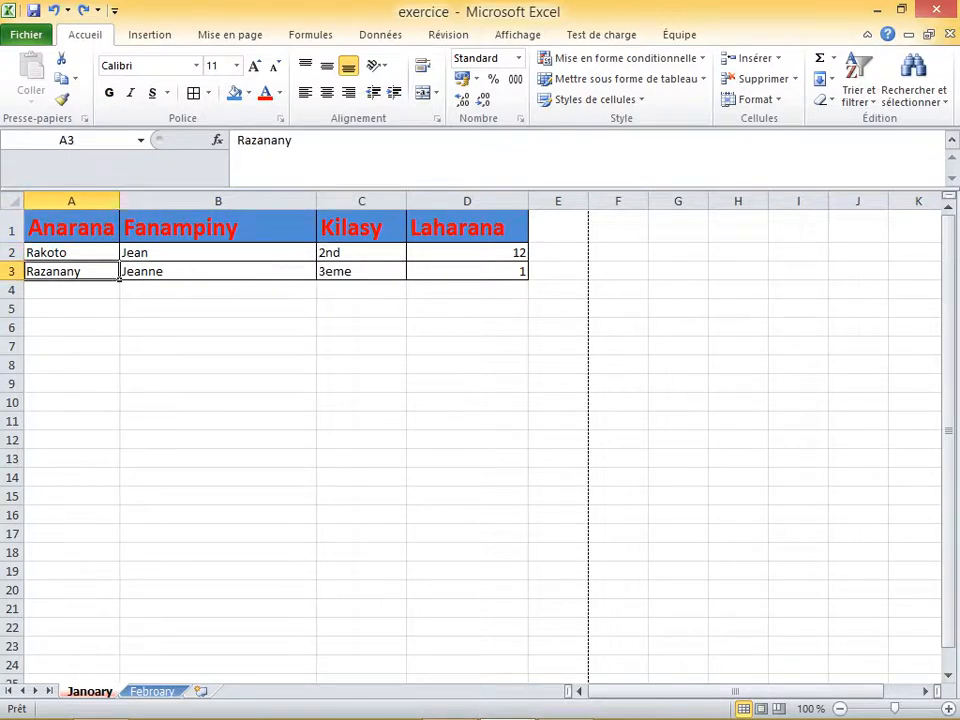
key(Right)
key(Right)
key(Right)
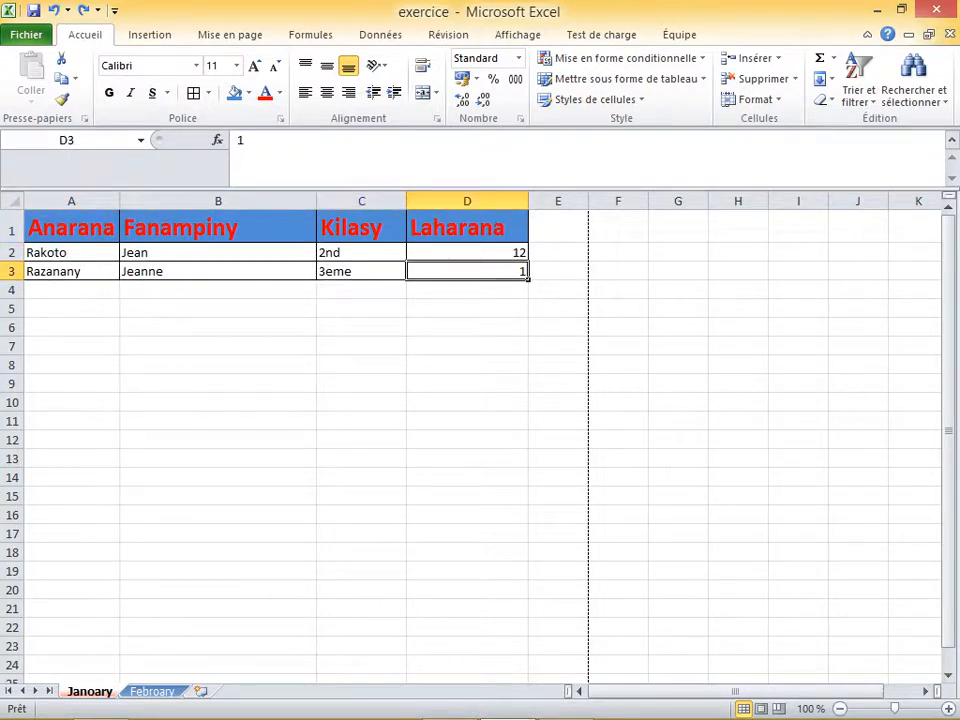
click(71, 346)
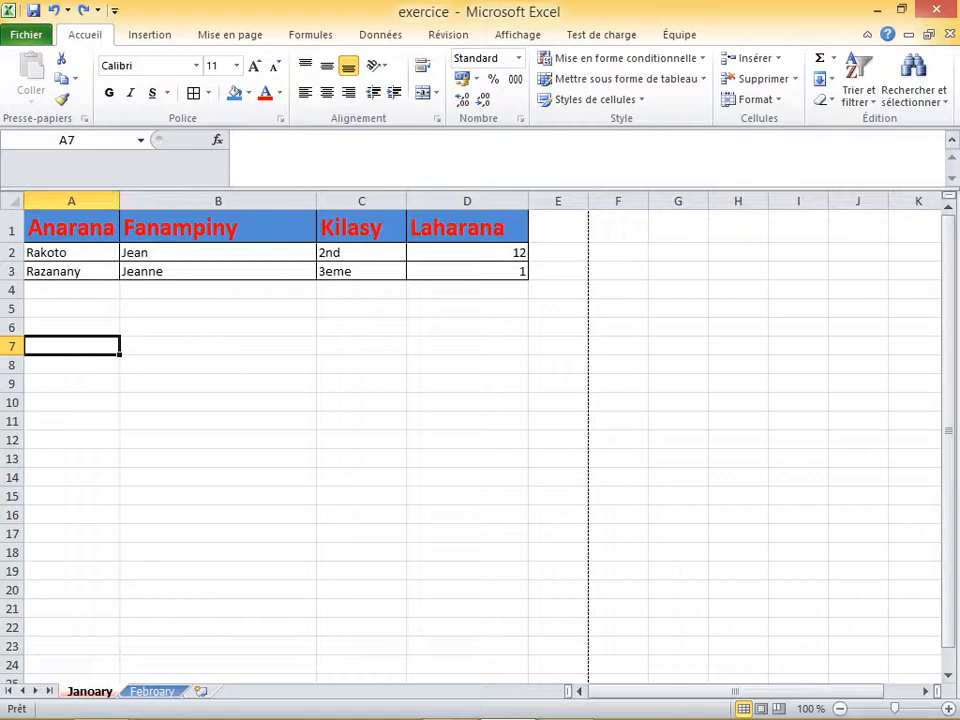
click(467, 253)
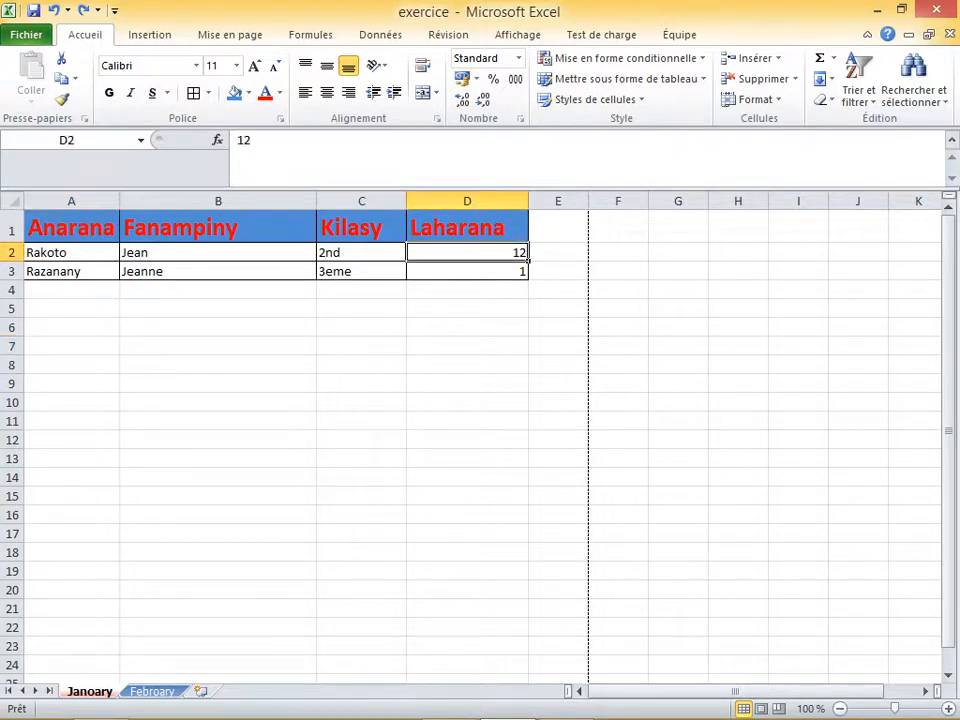
click(361, 253)
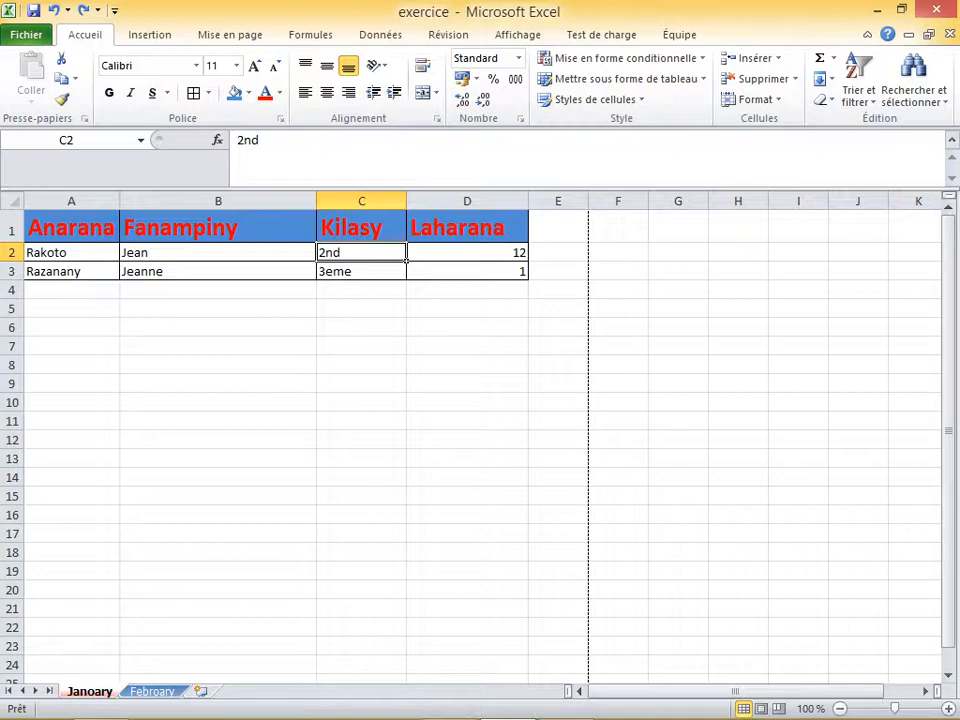
click(71, 346)
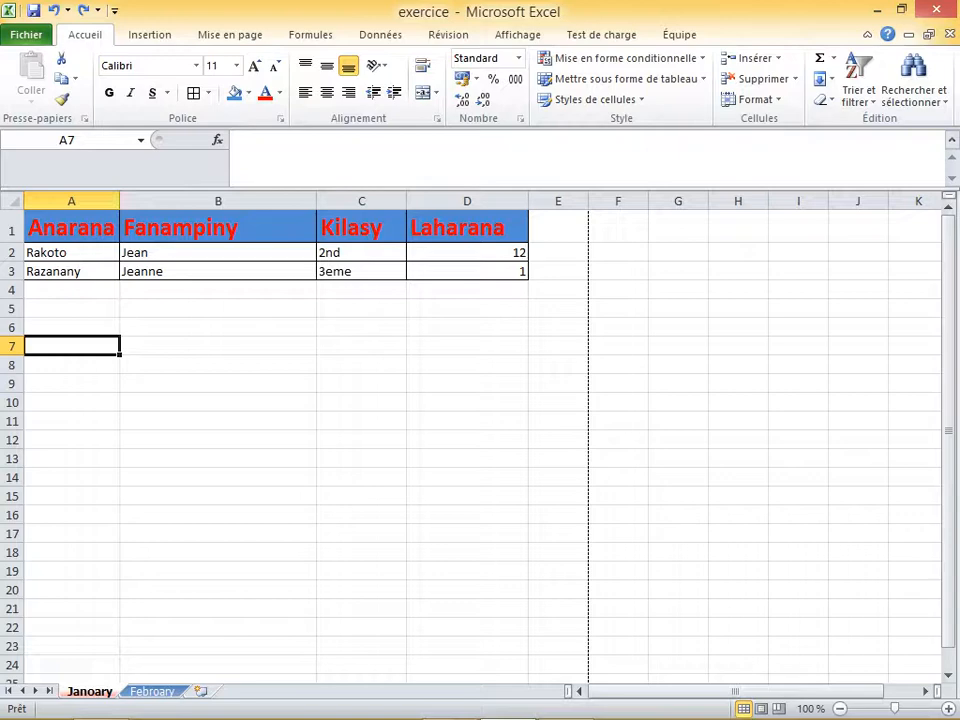
- Format cells A7 to A15 as Nombre with 4 decimal places
drag(70, 345, 70, 496)
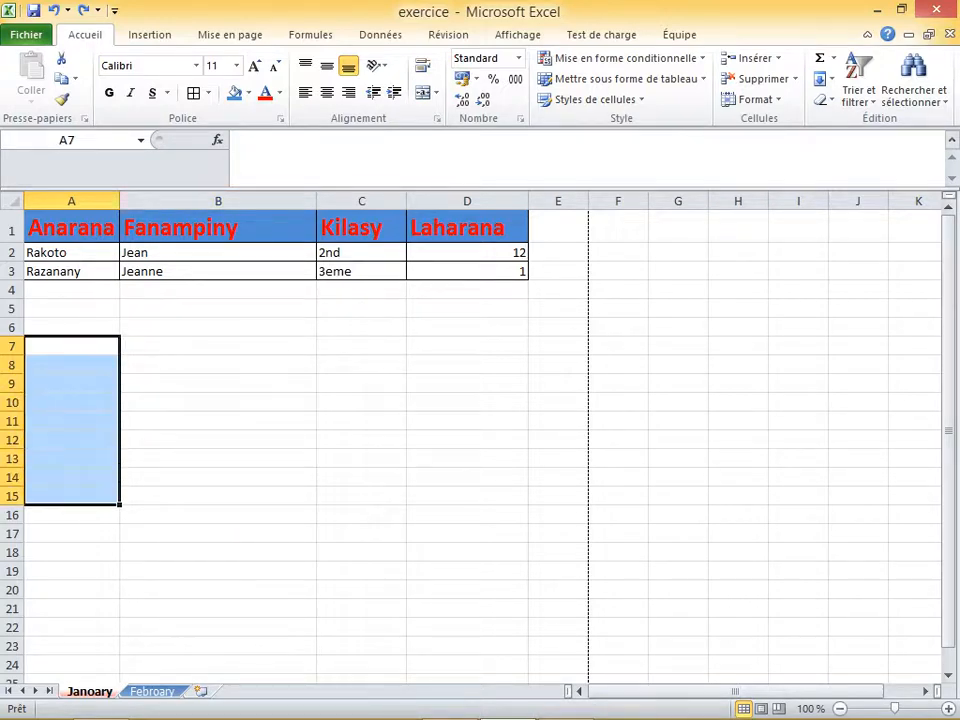
right_click(79, 349)
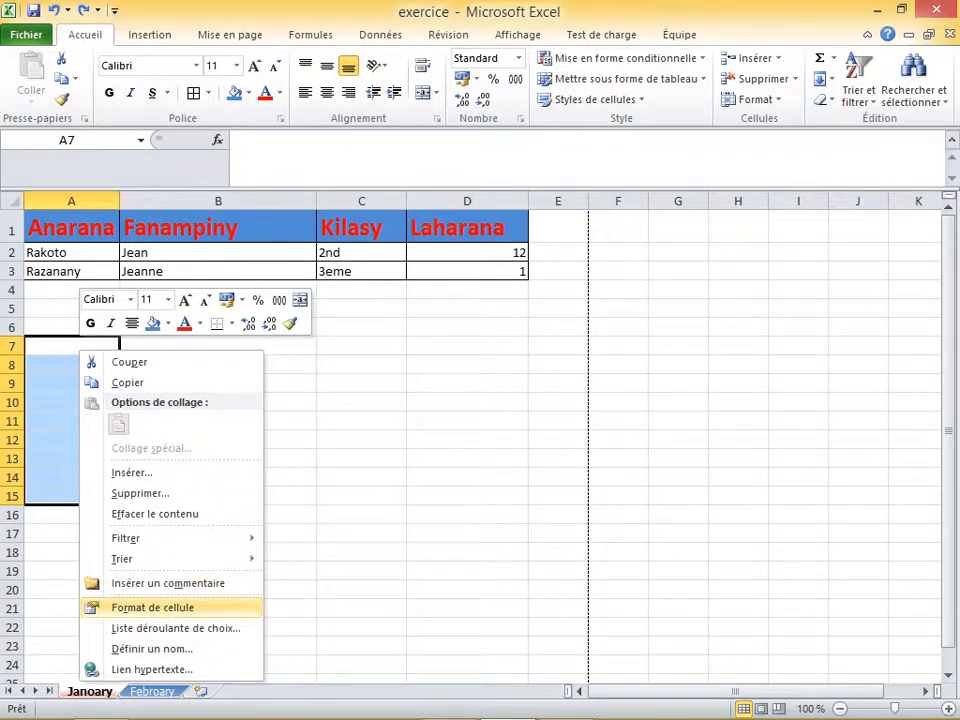
click(152, 607)
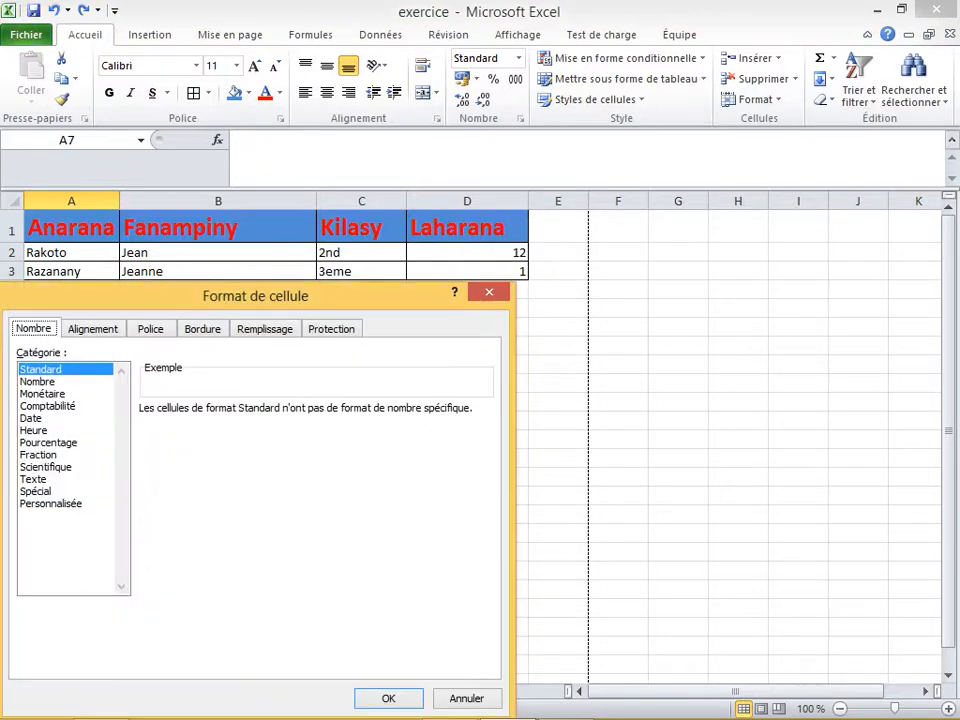
drag(256, 296, 356, 240)
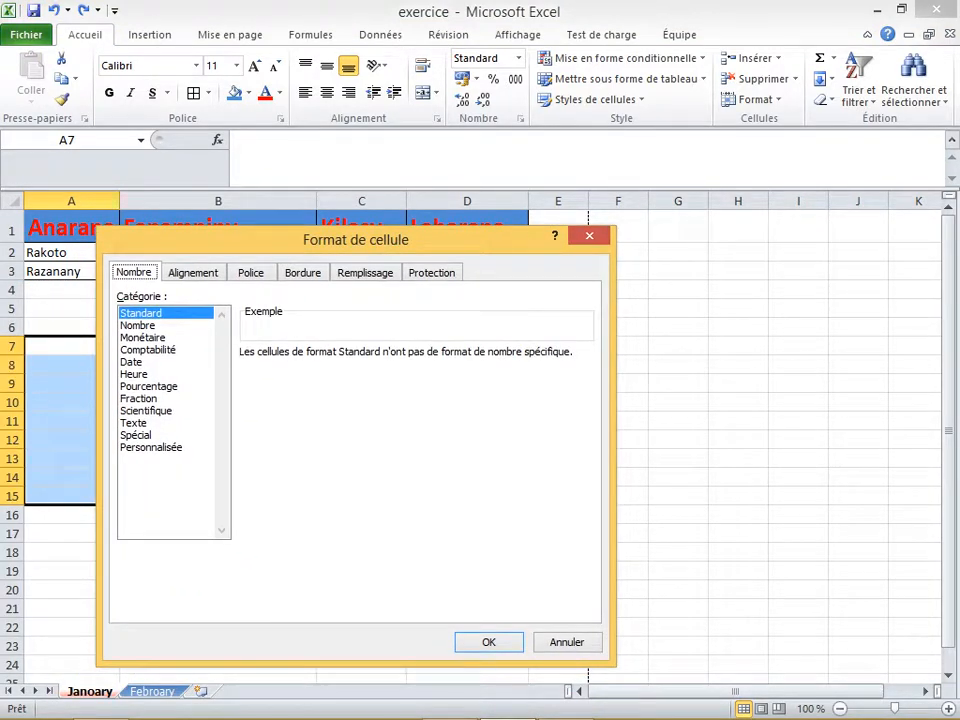
click(138, 325)
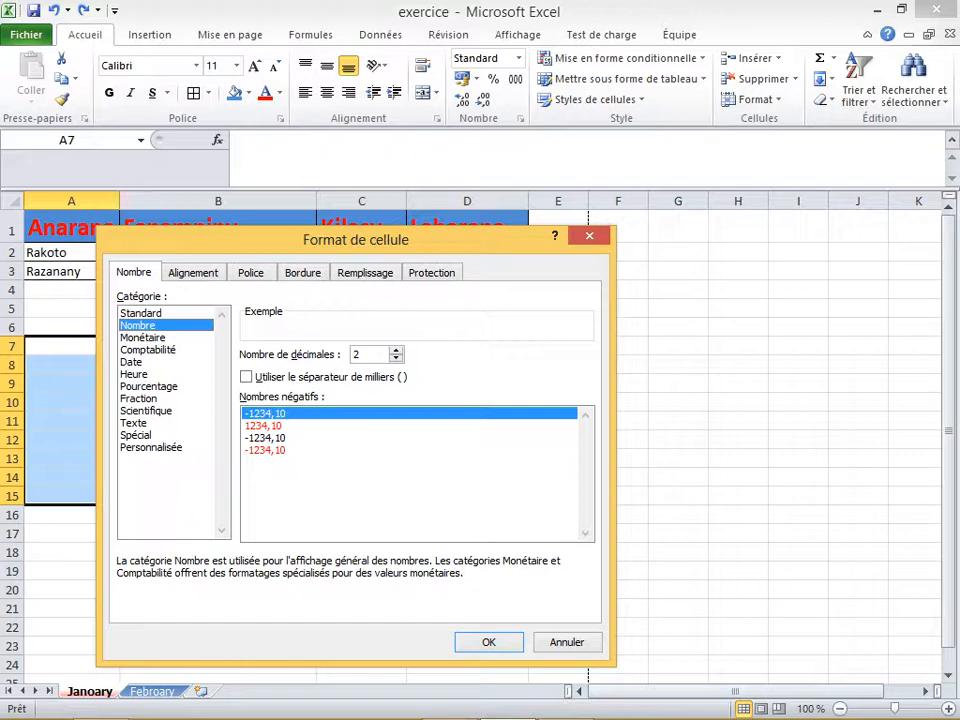
double_click(396, 350)
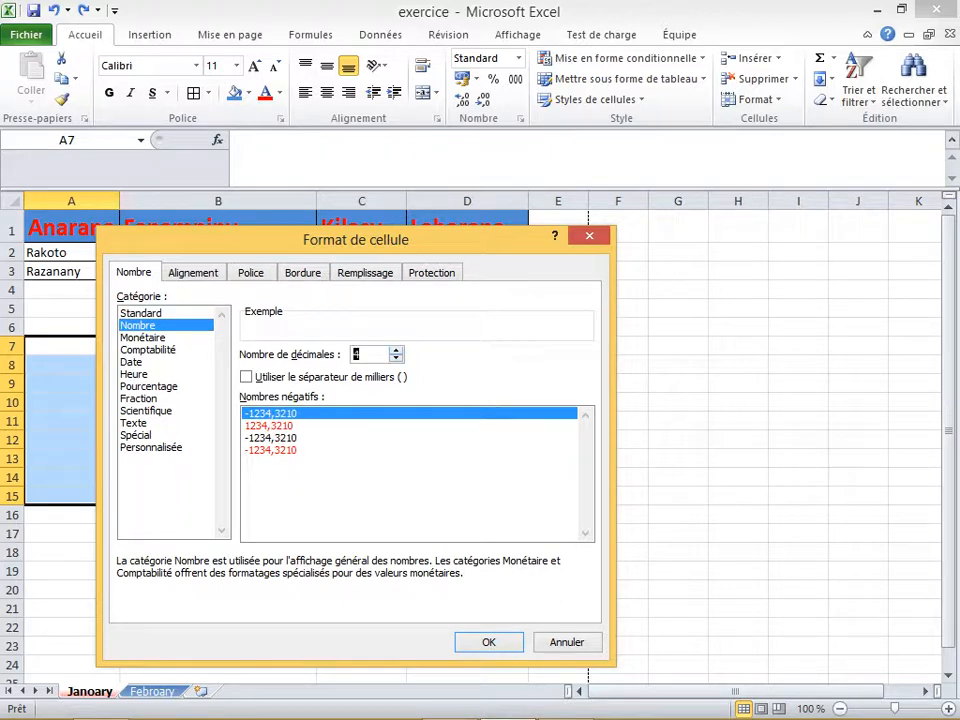
click(489, 642)
- Enter 11 in cell A7 to test the number format
click(71, 346)
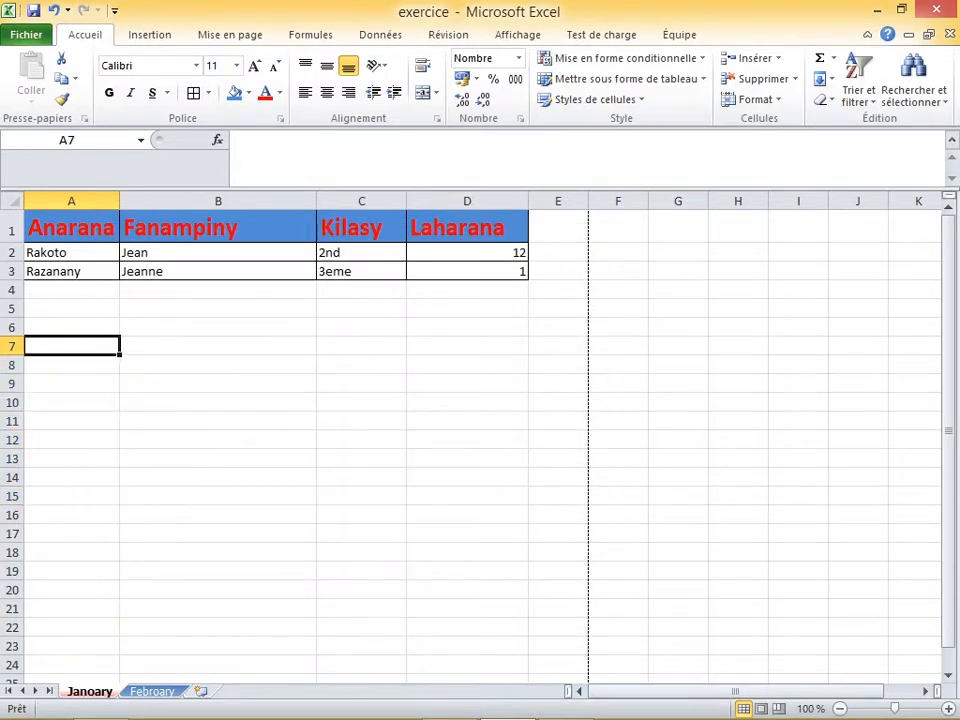
double_click(71, 346)
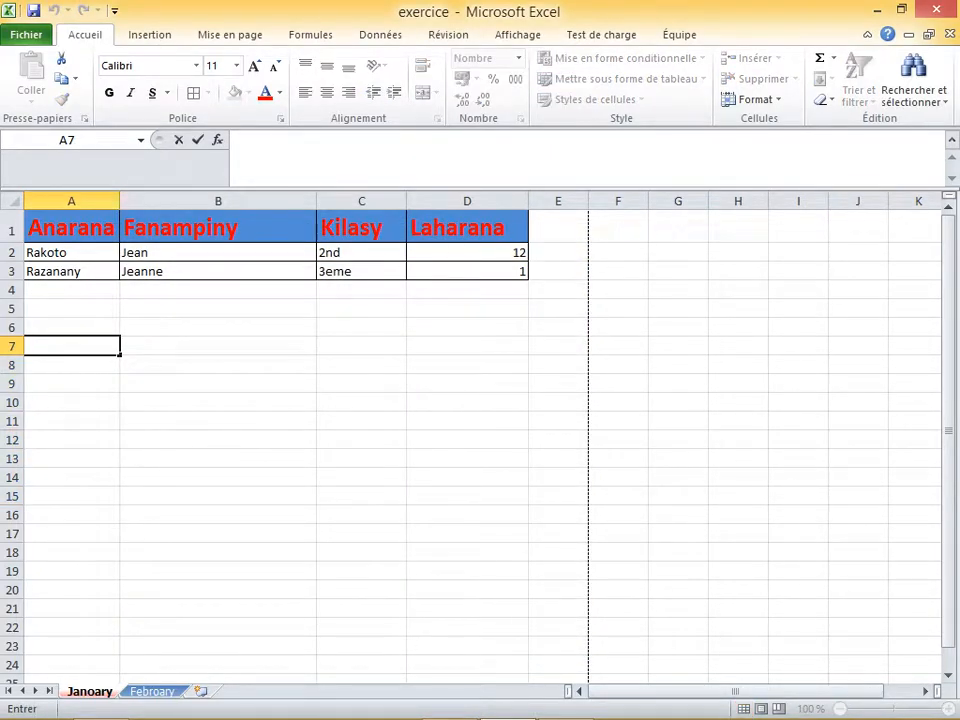
text(11)
key(Return)
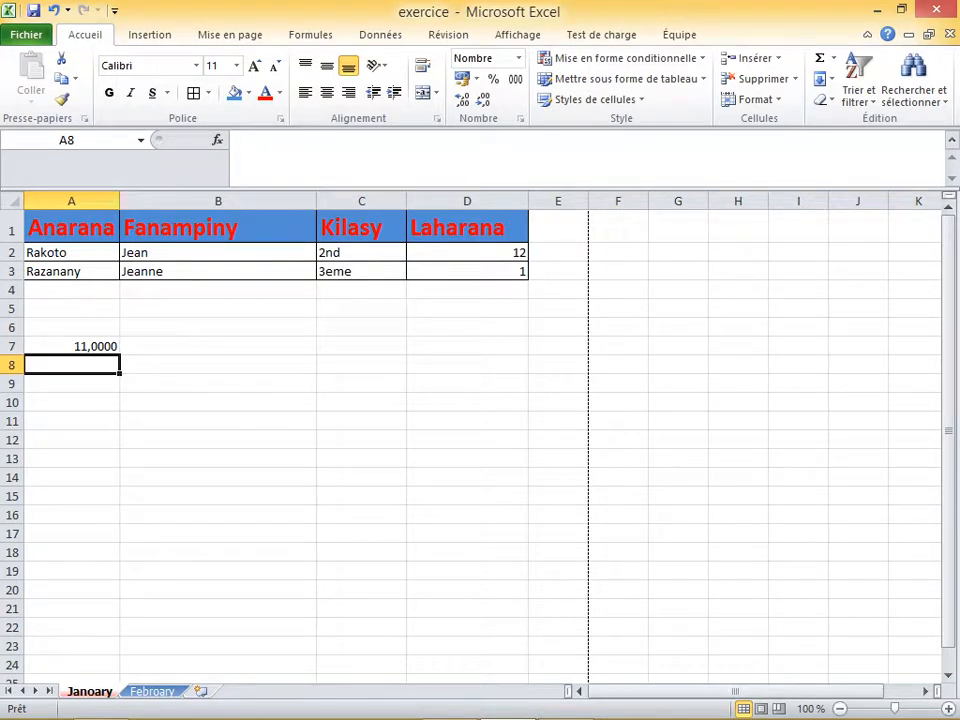
- Clear the test value from cell A7
click(71, 346)
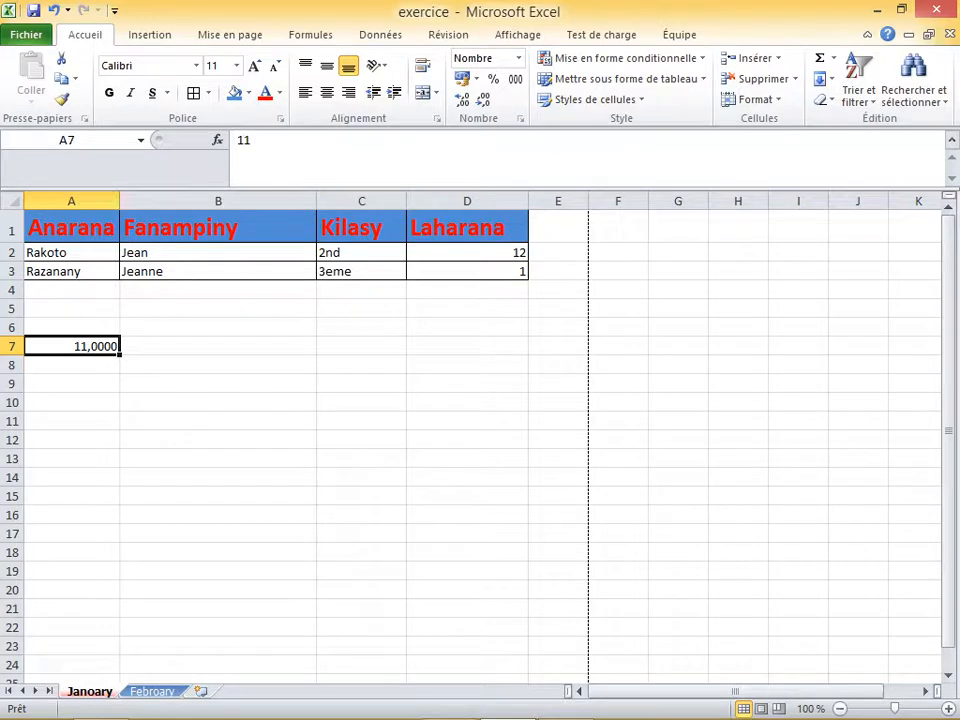
key(Delete)
click(71, 365)
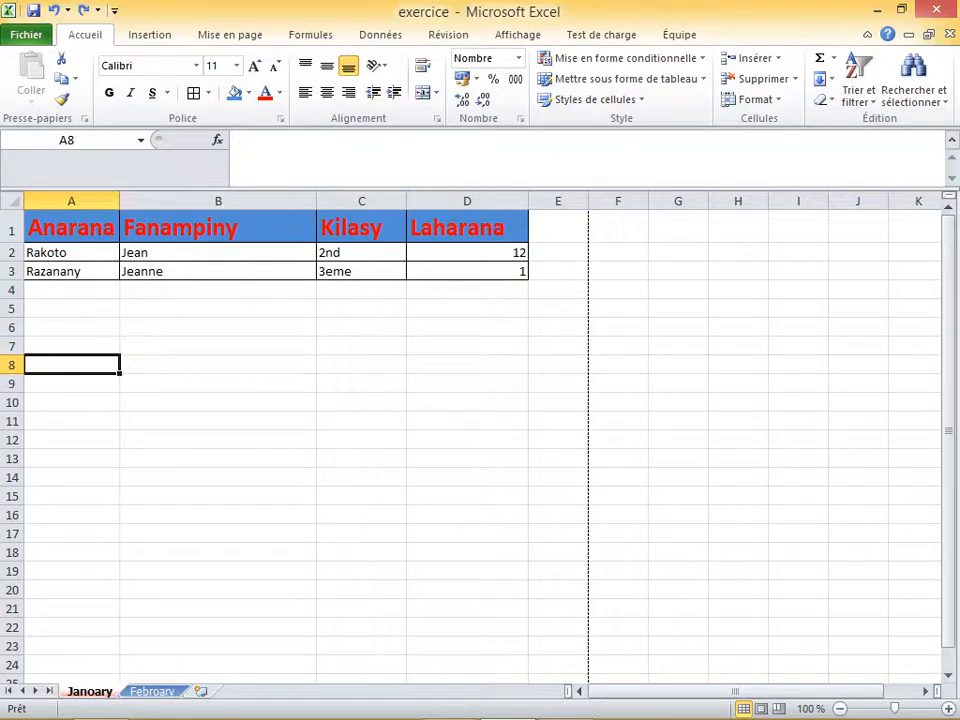
- Format cell A7 as Monétaire with 4 decimals and the € symbol, and enter 12 in it
click(71, 346)
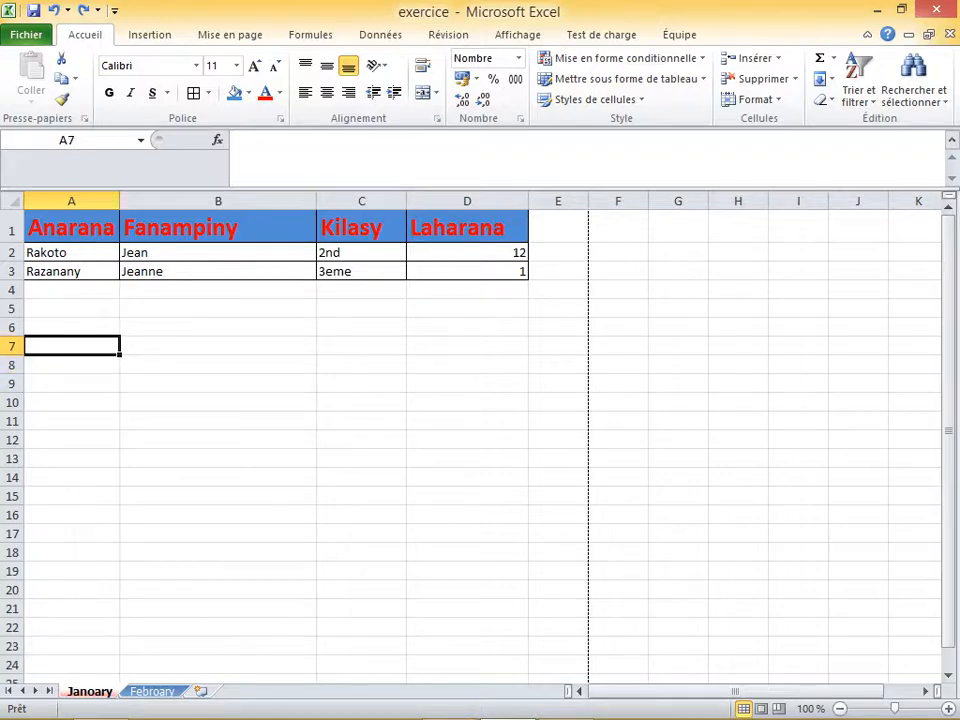
right_click(76, 346)
click(150, 602)
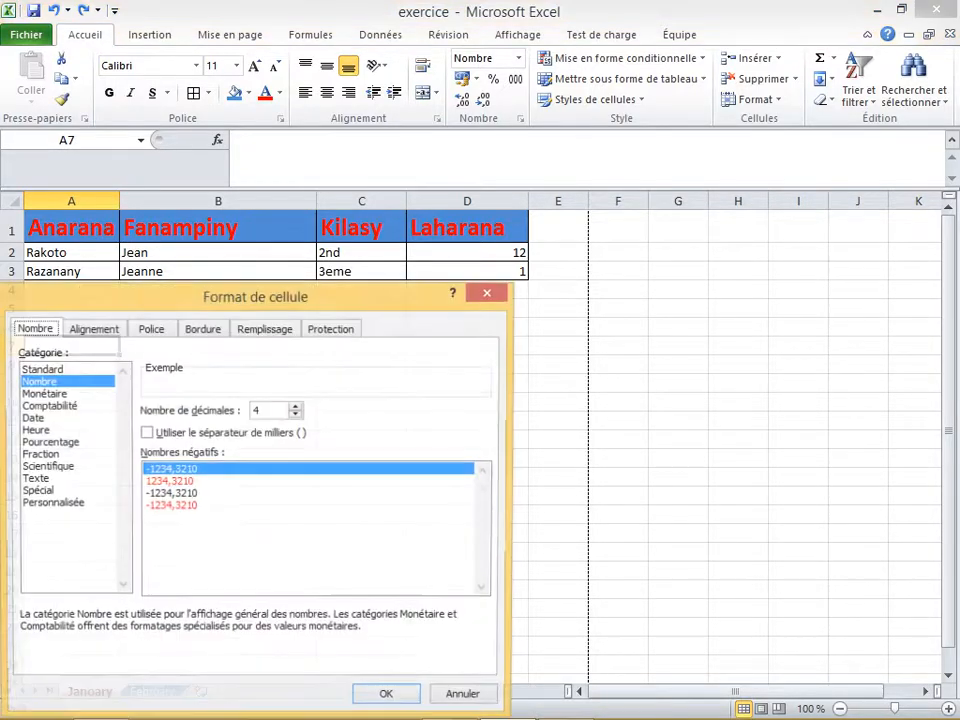
click(43, 394)
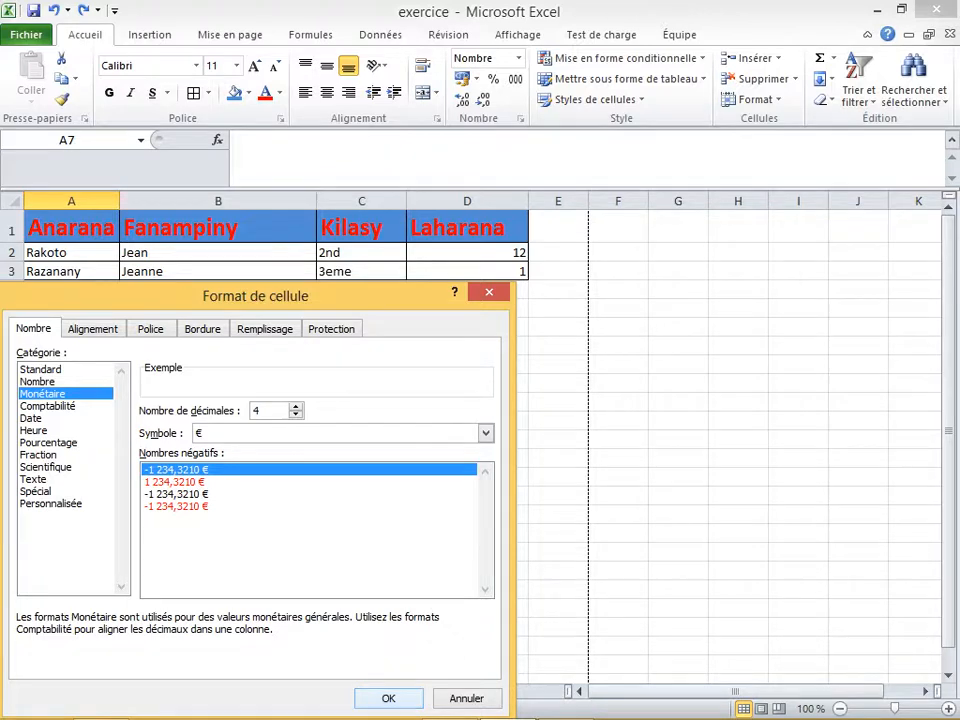
key(Return)
text(12)
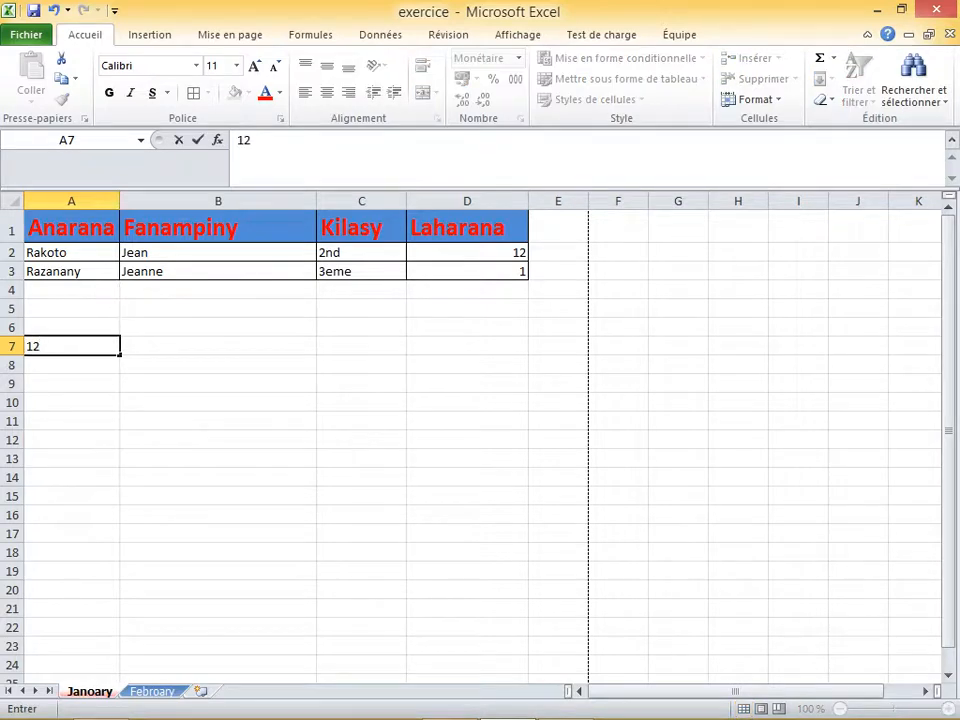
key(Return)
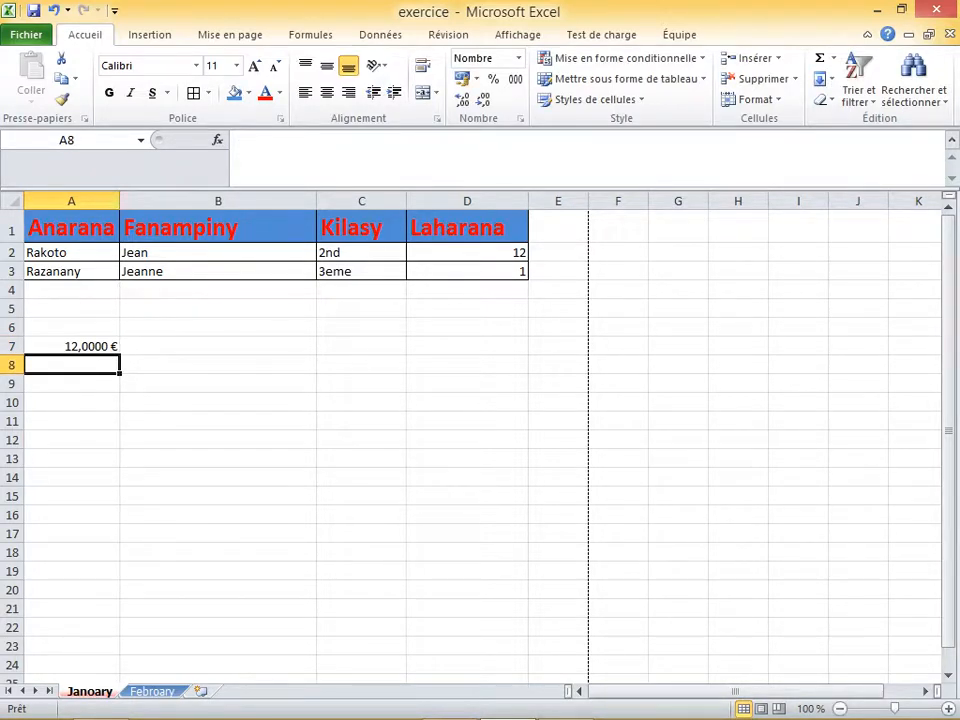
- Browse the currency symbols available for the Monétaire format of cell A7
click(71, 346)
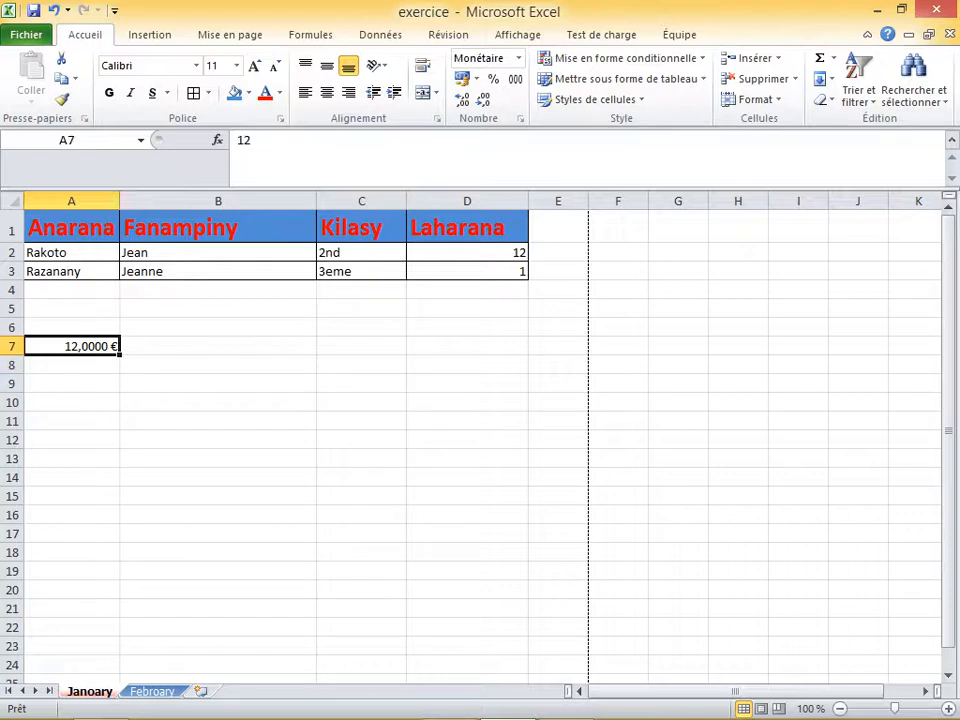
right_click(88, 349)
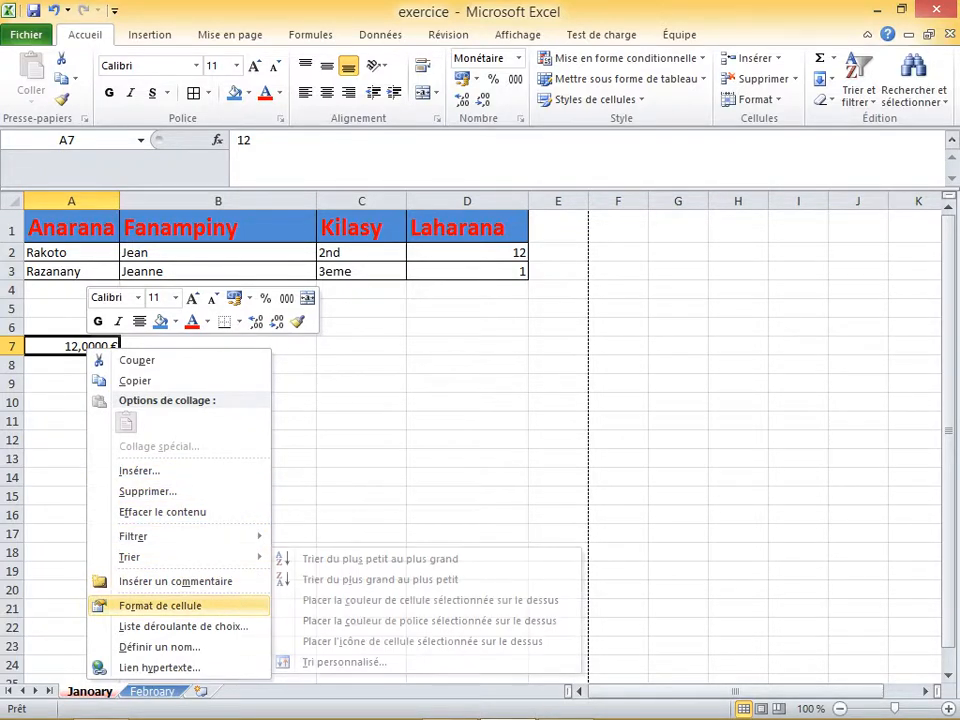
click(160, 605)
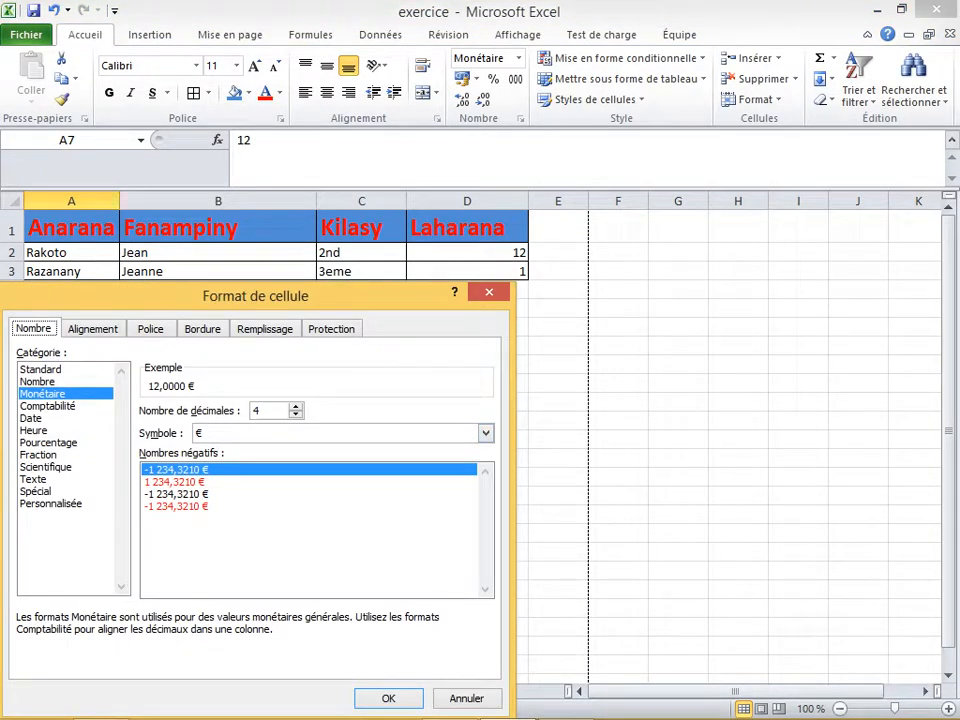
click(486, 433)
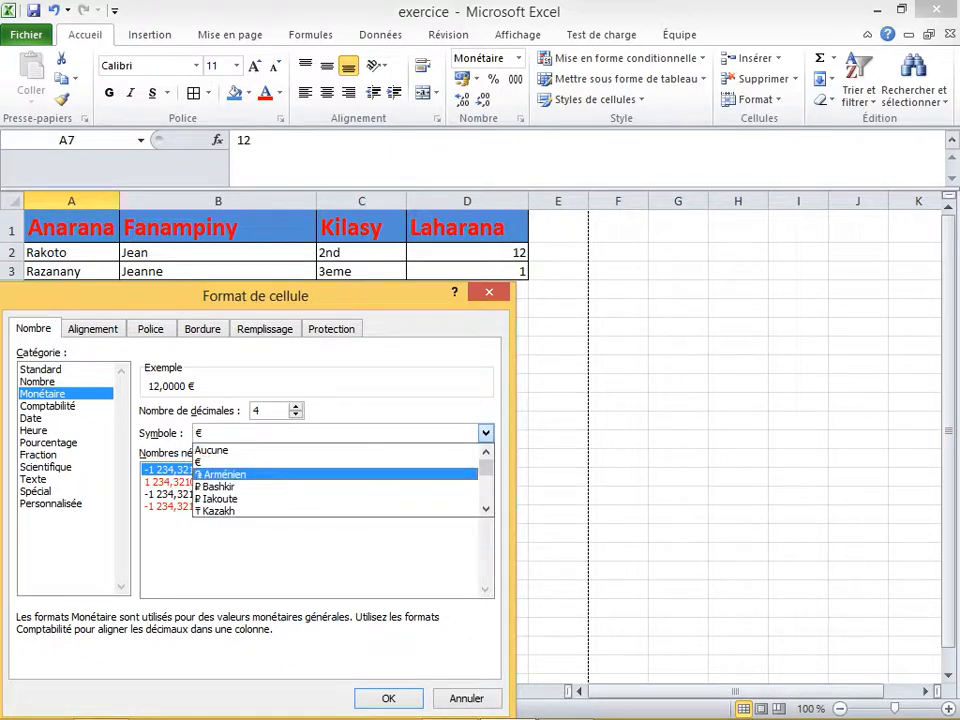
click(486, 509)
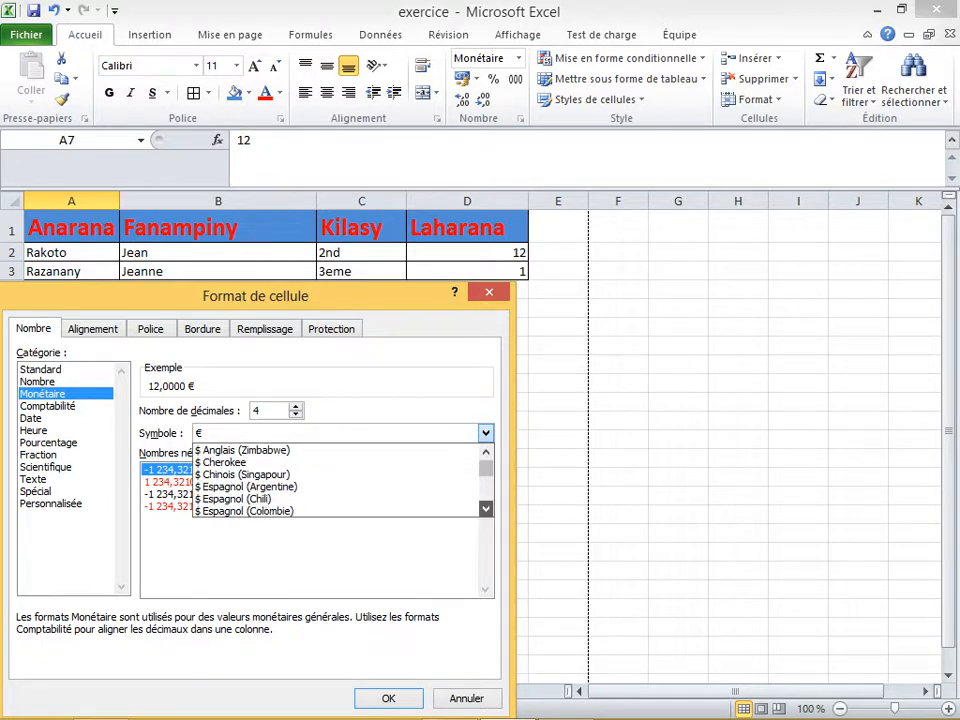
click(430, 545)
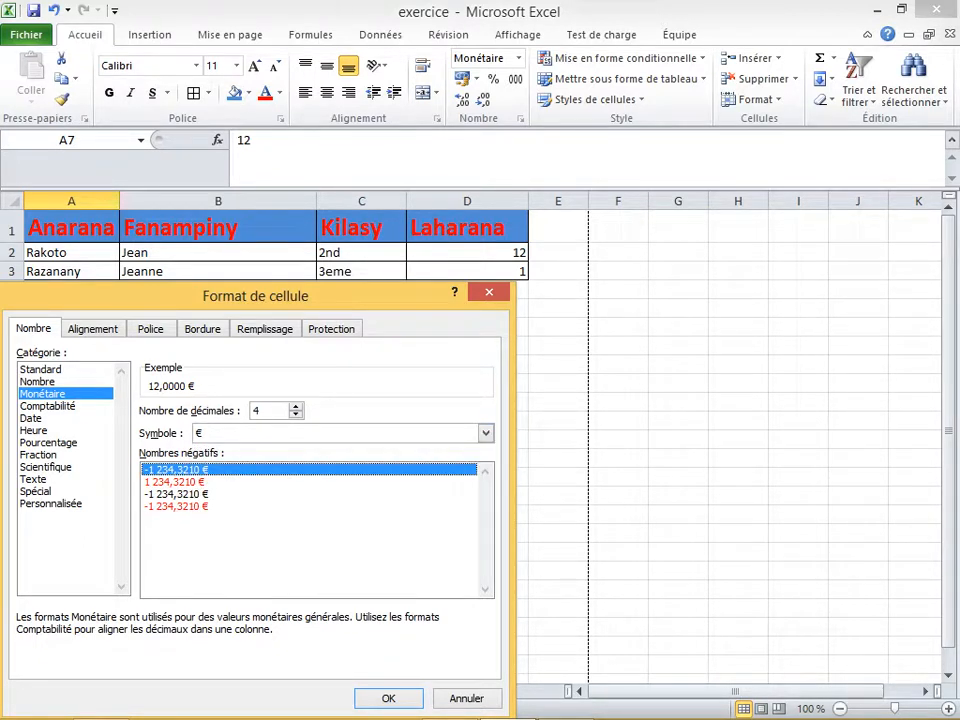
- Review the Comptabilité, Date, Heure, Pourcentage, Fraction, Scientifique and Texte format categories for cell A7
click(48, 406)
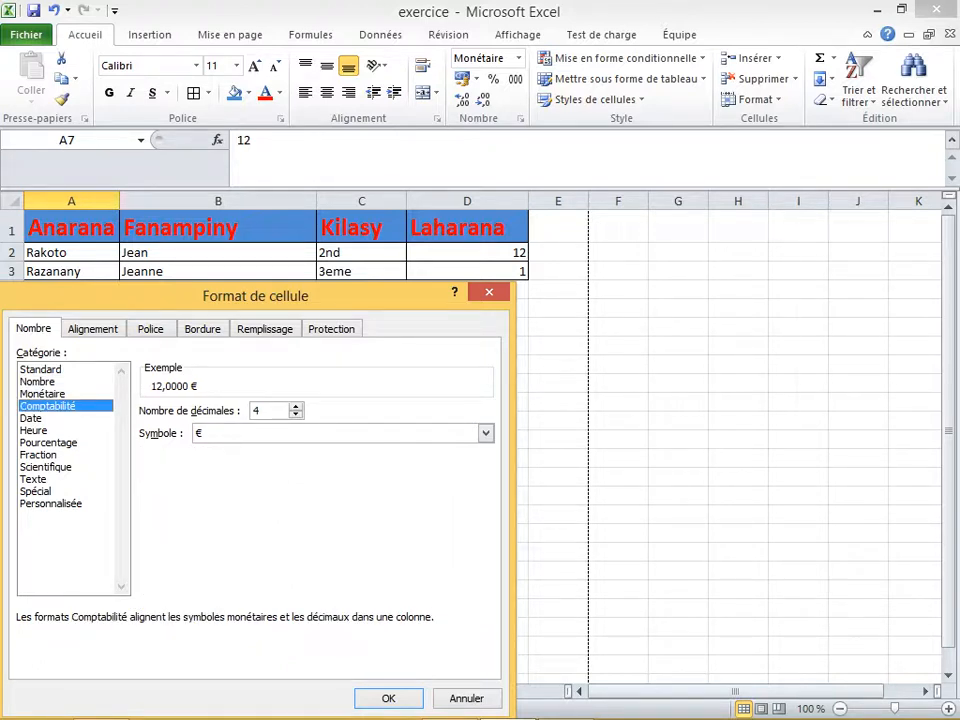
click(295, 414)
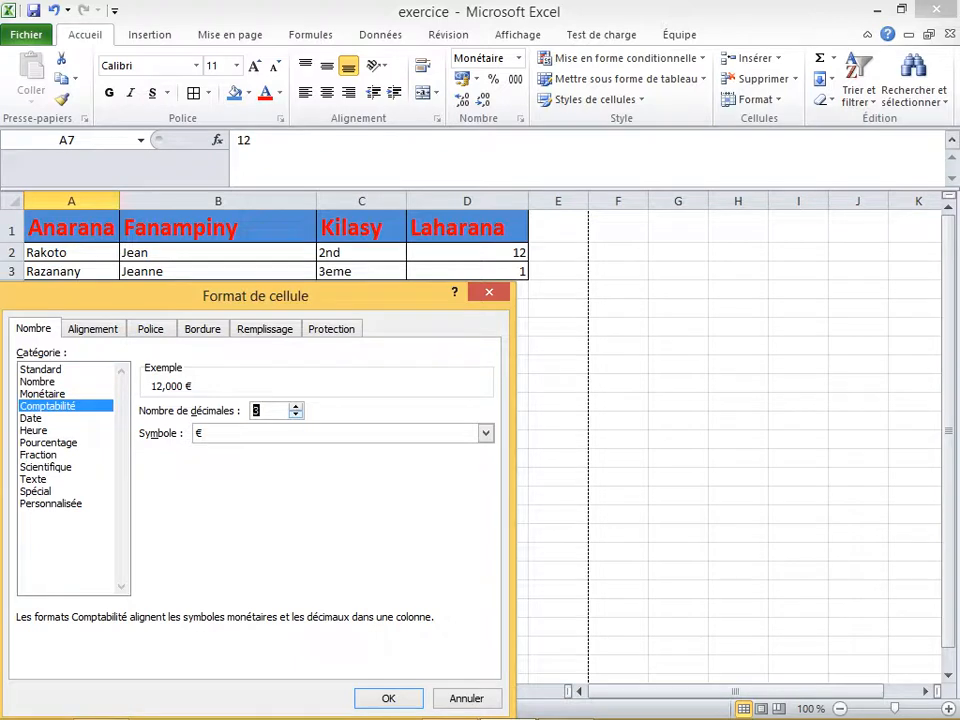
click(295, 407)
click(32, 418)
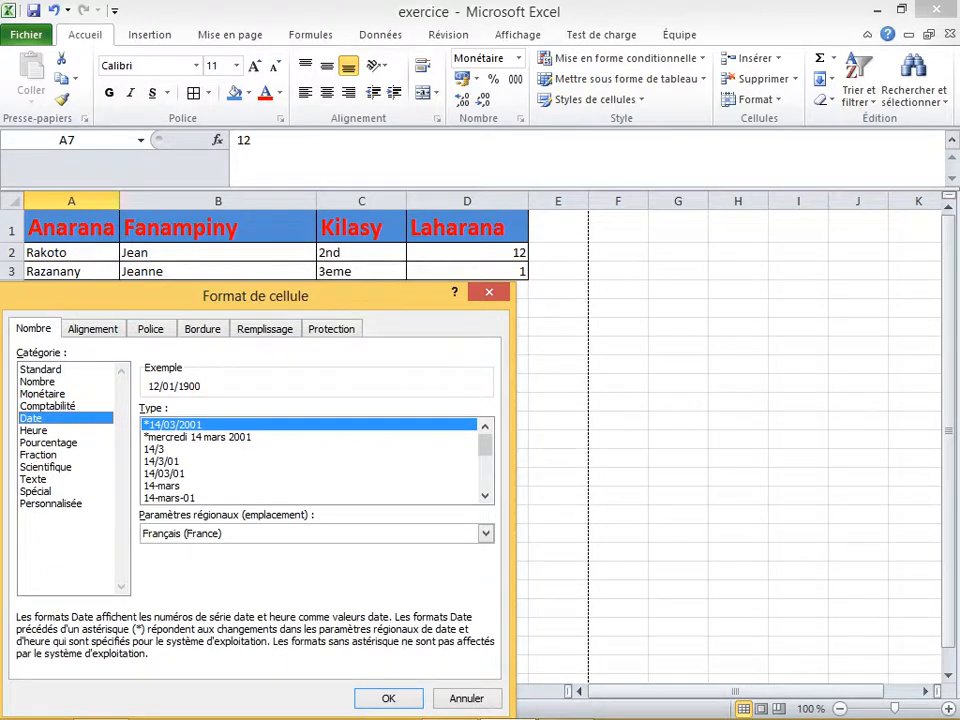
key(Down)
key(Down)
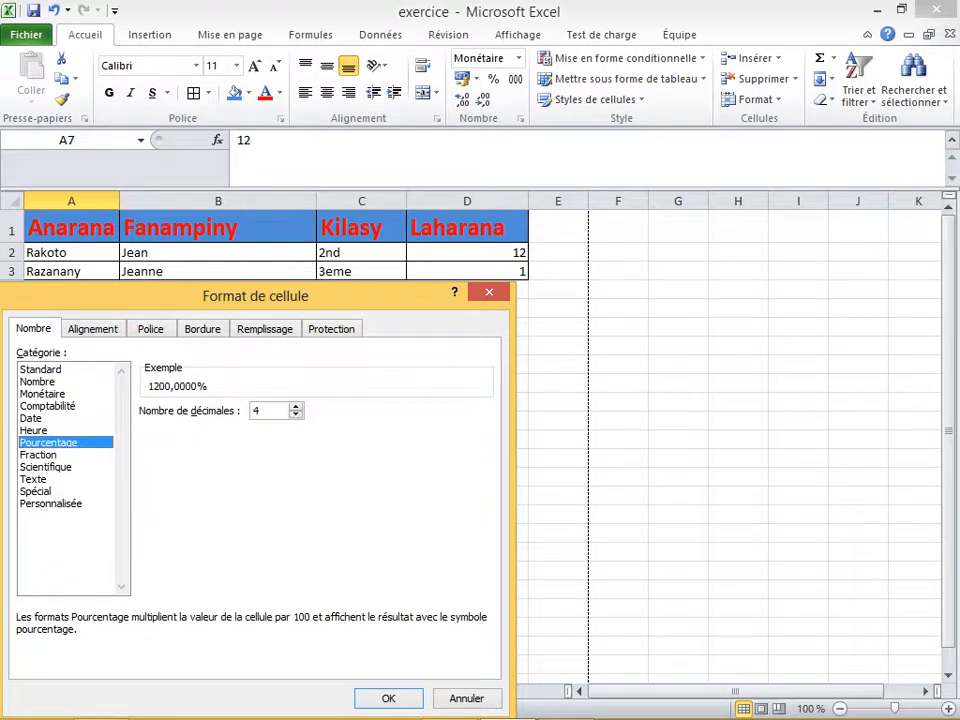
key(Down)
key(Down)
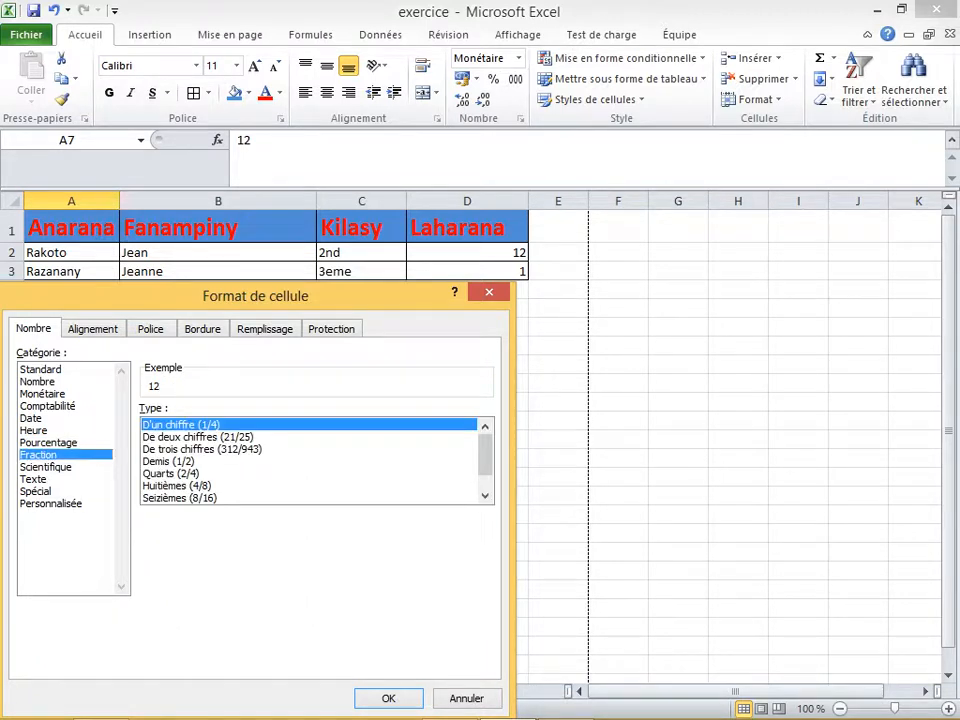
key(Down)
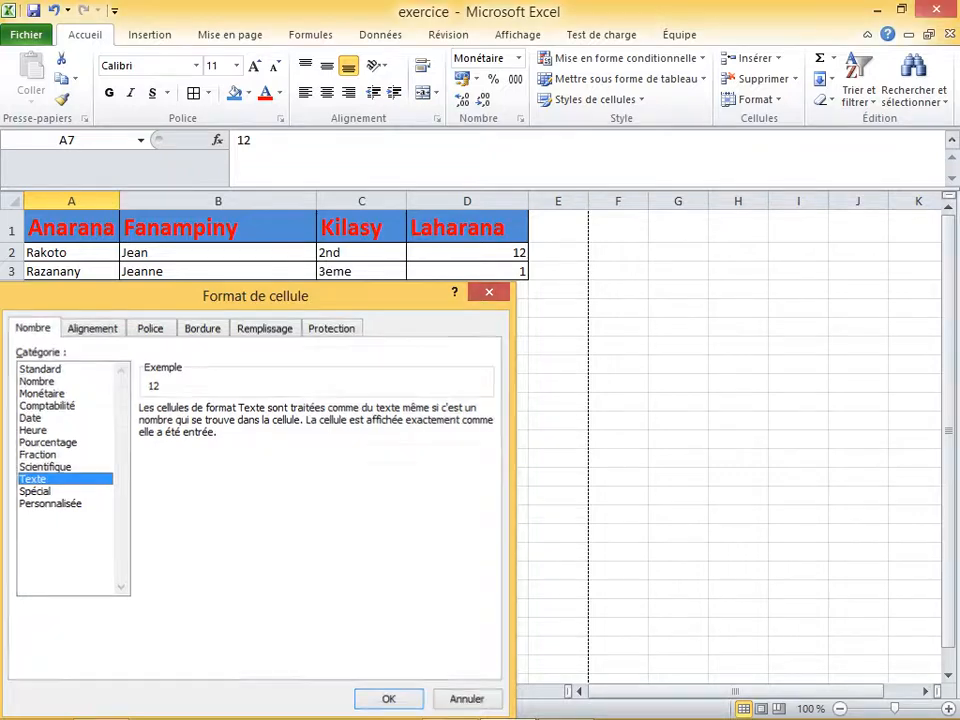
- Close the cell format settings and, on the Febroary sheet, enter the headers Nom in A1 and Math in B1
key(Escape)
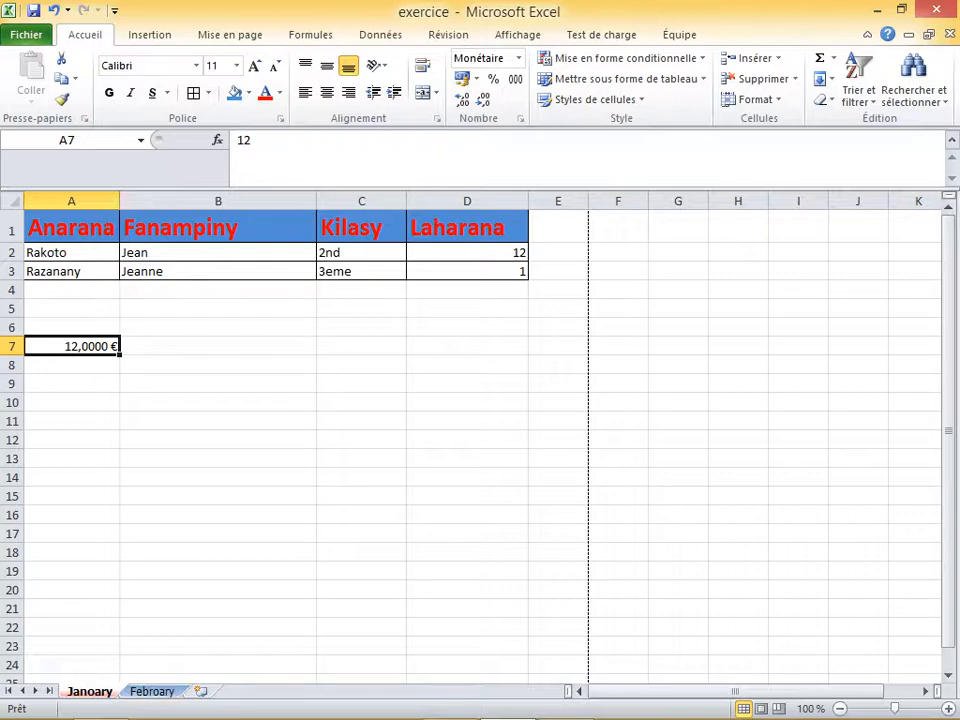
click(152, 691)
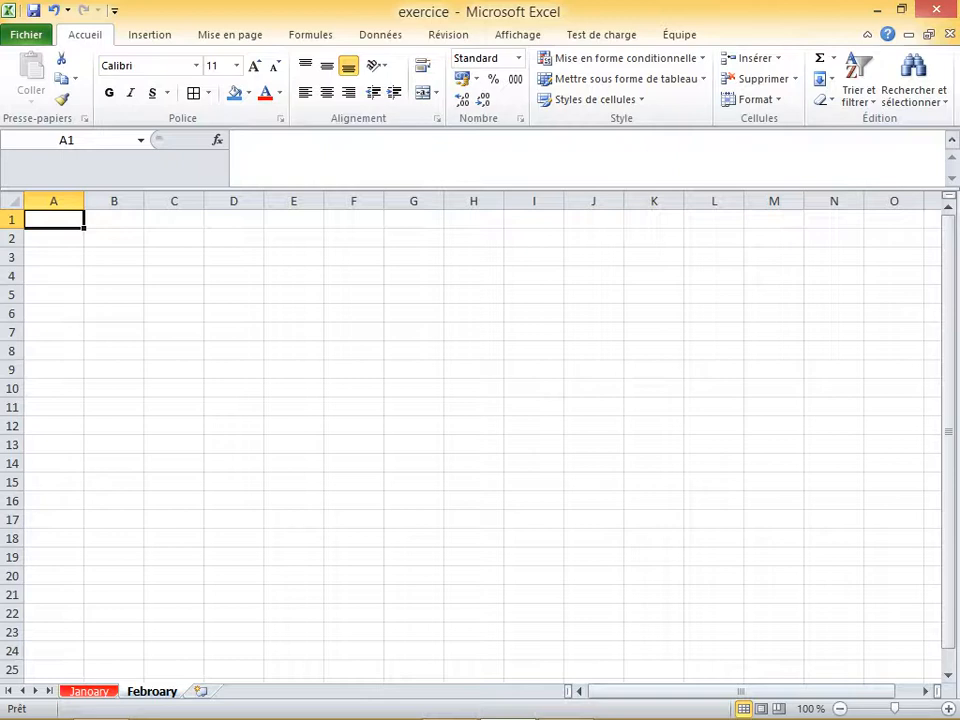
text(NOm)
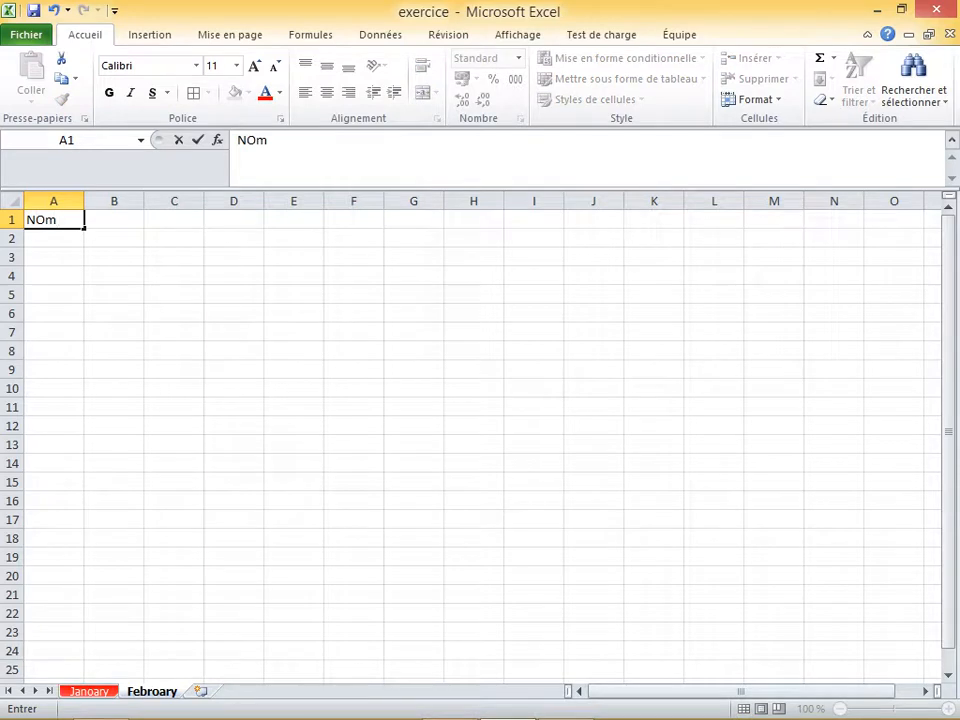
key(BackSpace)
key(BackSpace)
text(om)
key(Tab)
text(P)
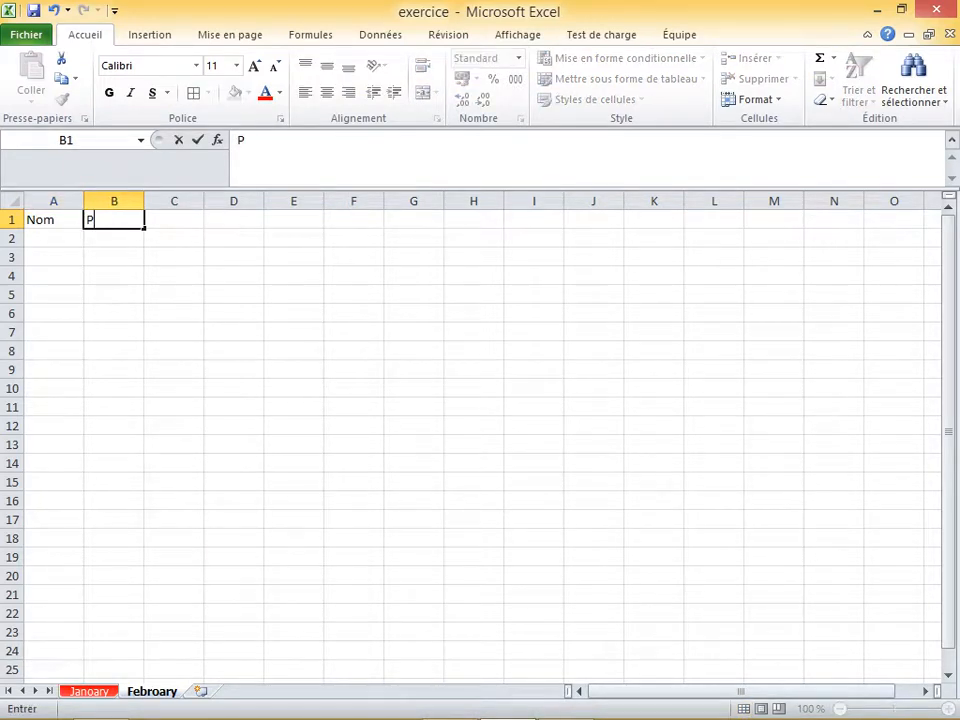
key(BackSpace)
text(Mat)
text(h)
key(Tab)
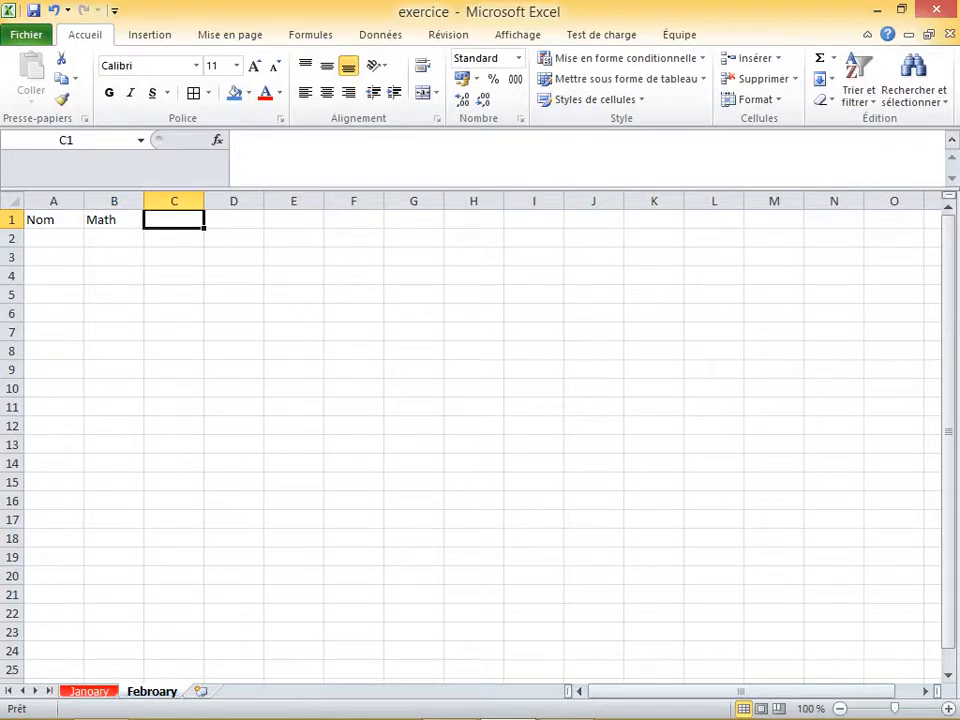
- Enter the subject headers Anglais, Fr and Esp in cells C1 to E1
text(Anglais)
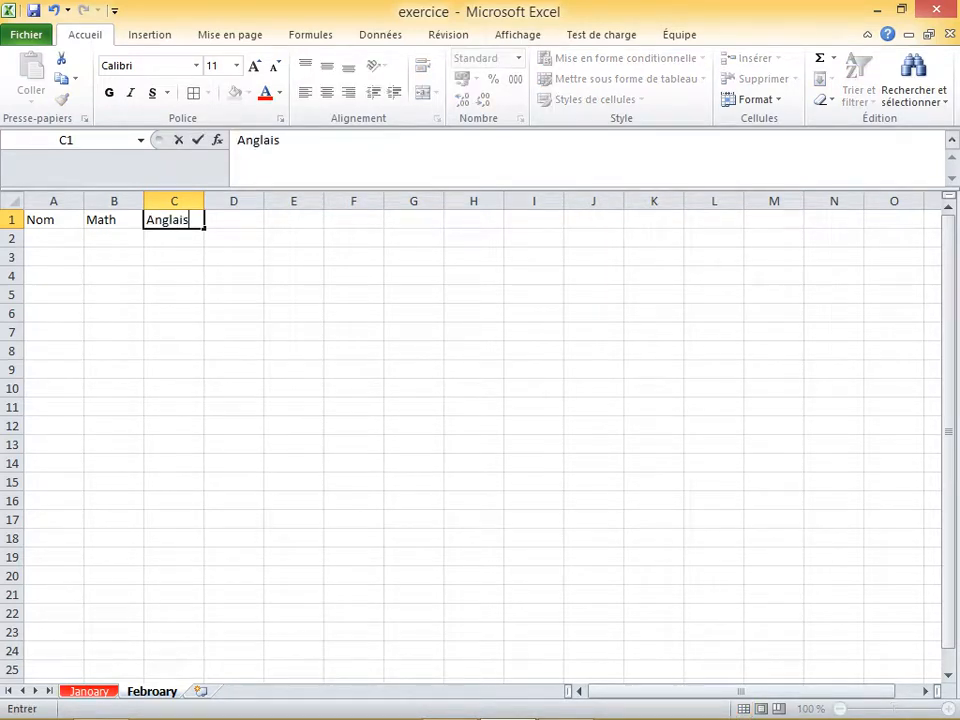
key(Tab)
text(Fr)
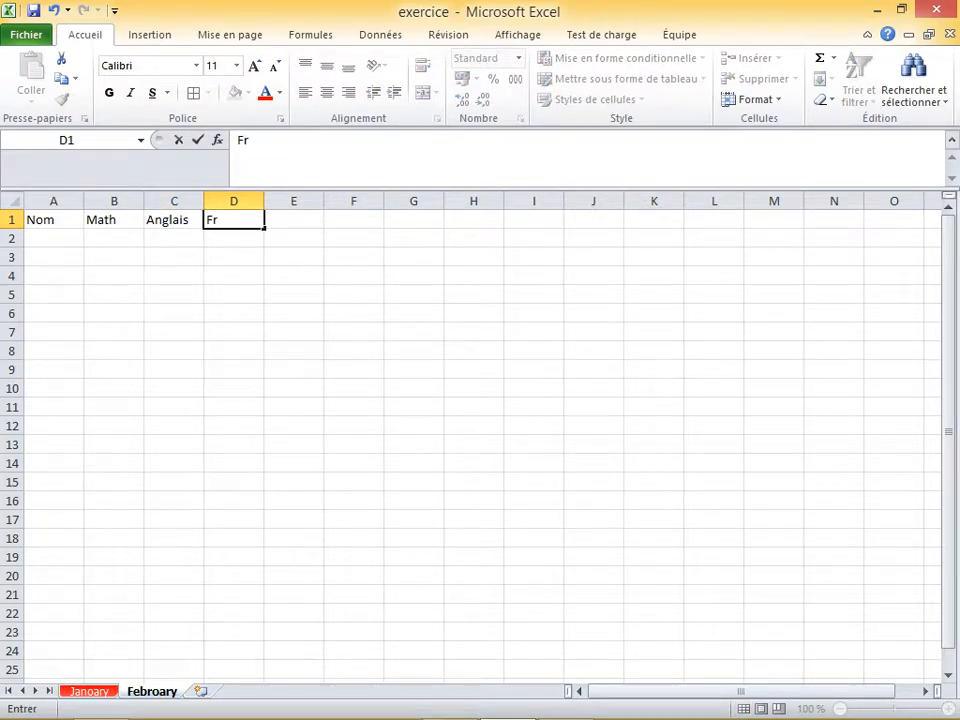
key(Tab)
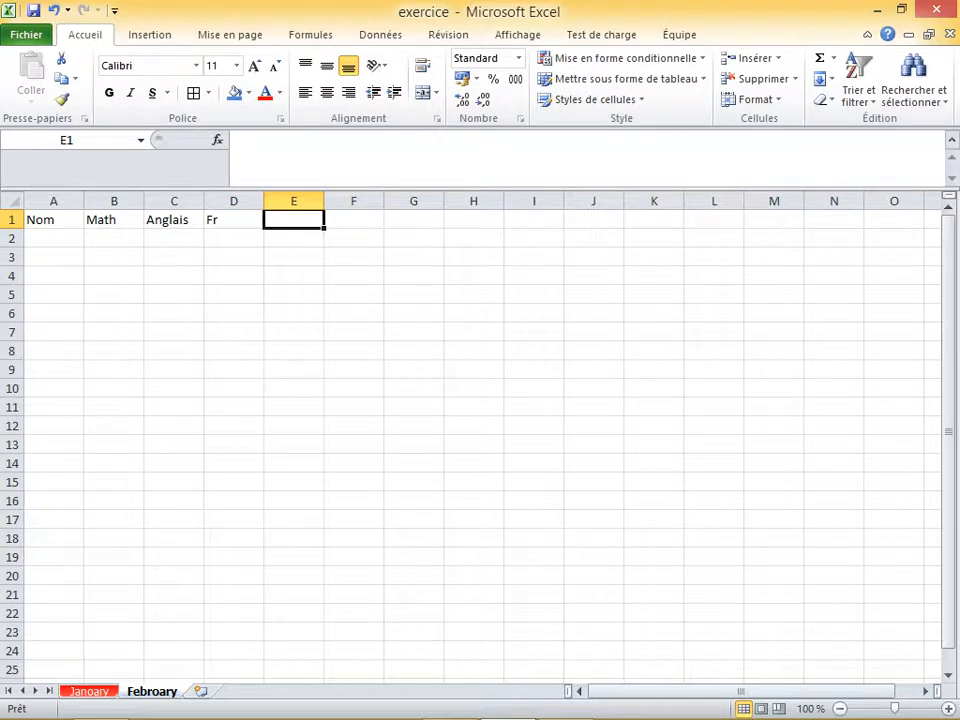
text(Esp)
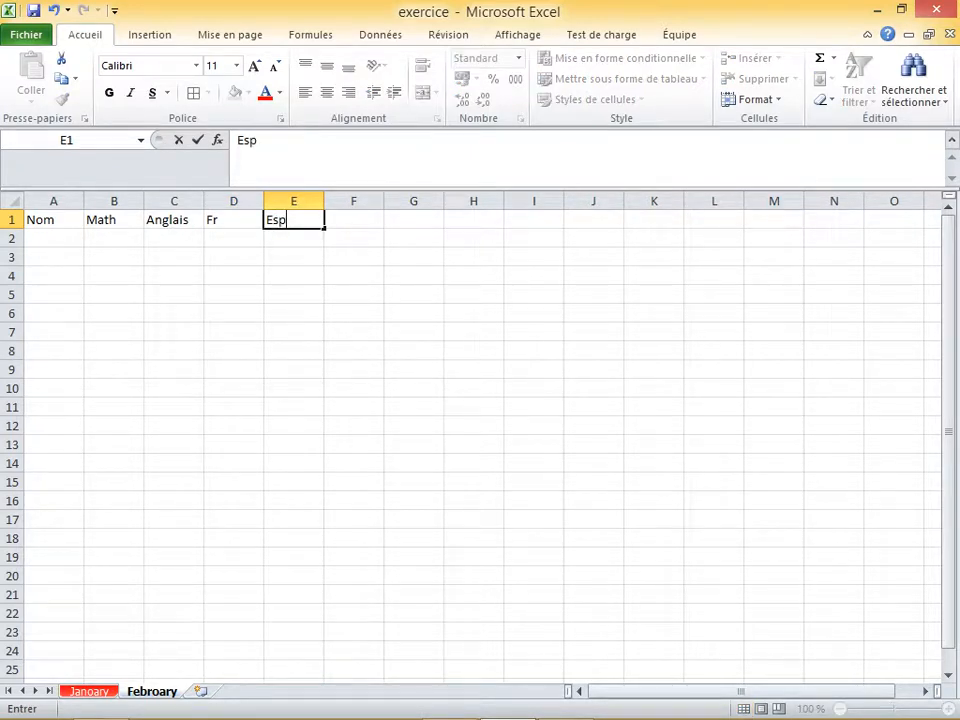
key(Tab)
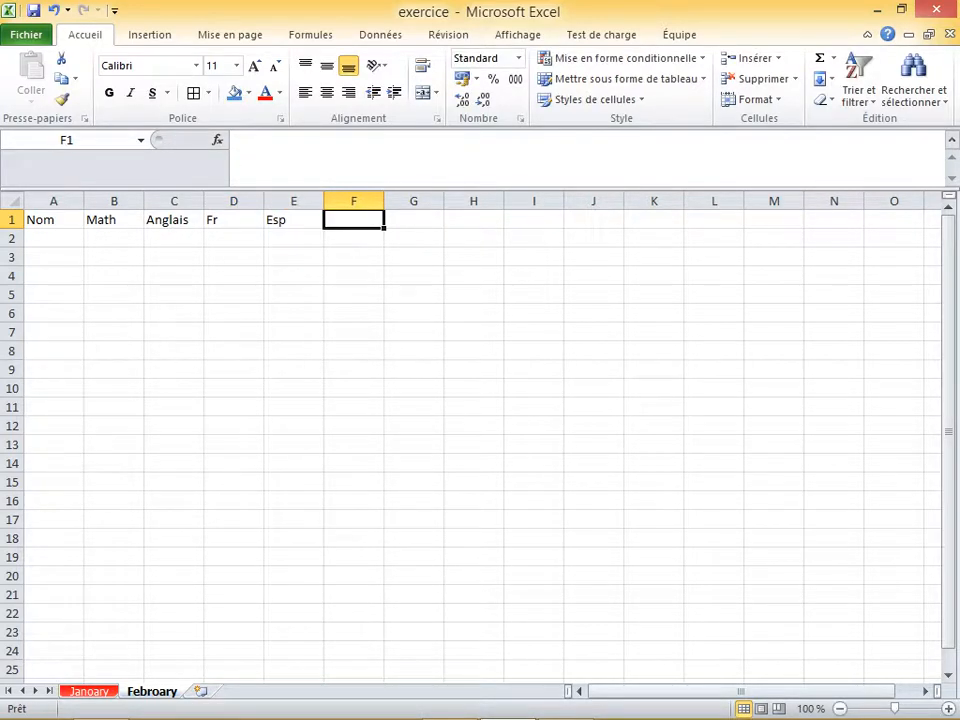
- Enter the student's name in cell A2, under the Nom header
key(Down)
key(Left)
key(Left)
key(Left)
key(Left)
key(Left)
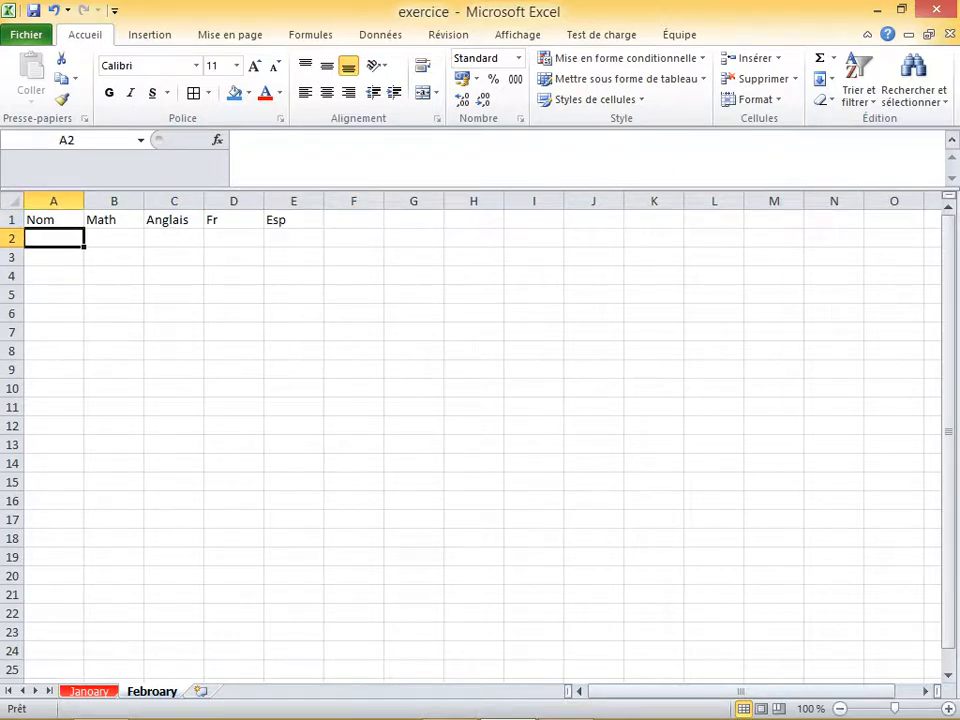
text(Randri)
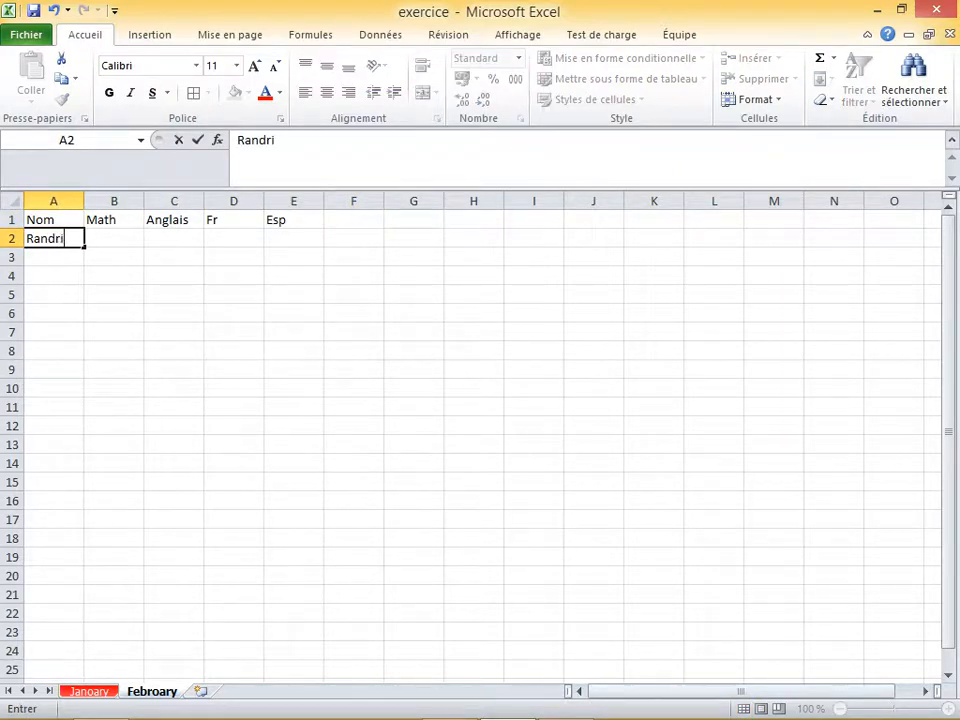
text(a)
key(Tab)
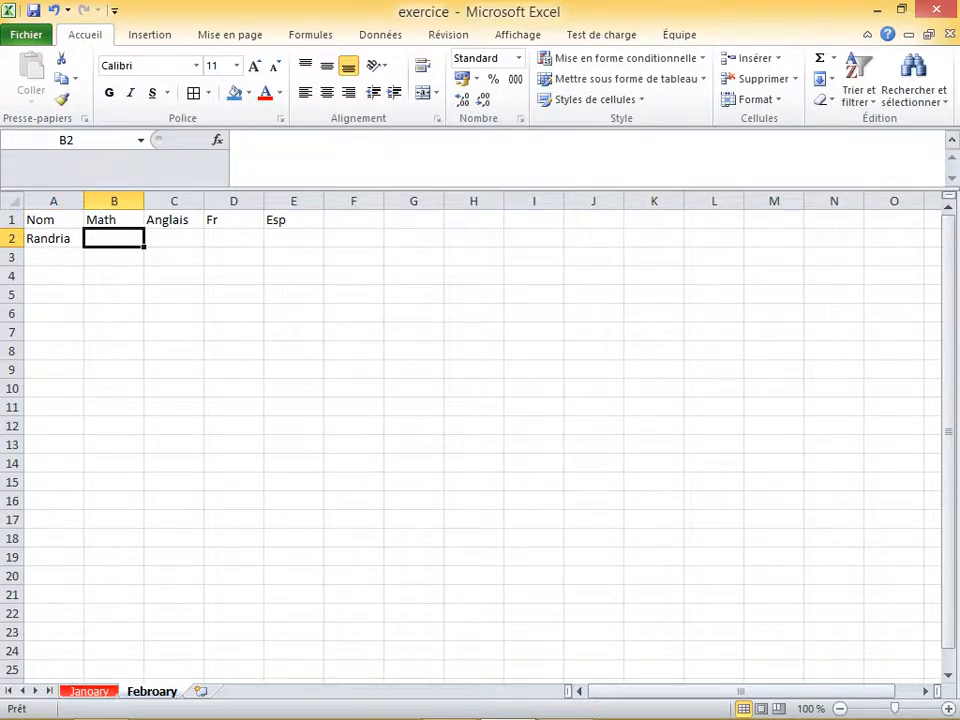
- Enter the student's marks in row 2: 16 for Math and 12 each for Anglais, Fr and Esp
text(16)
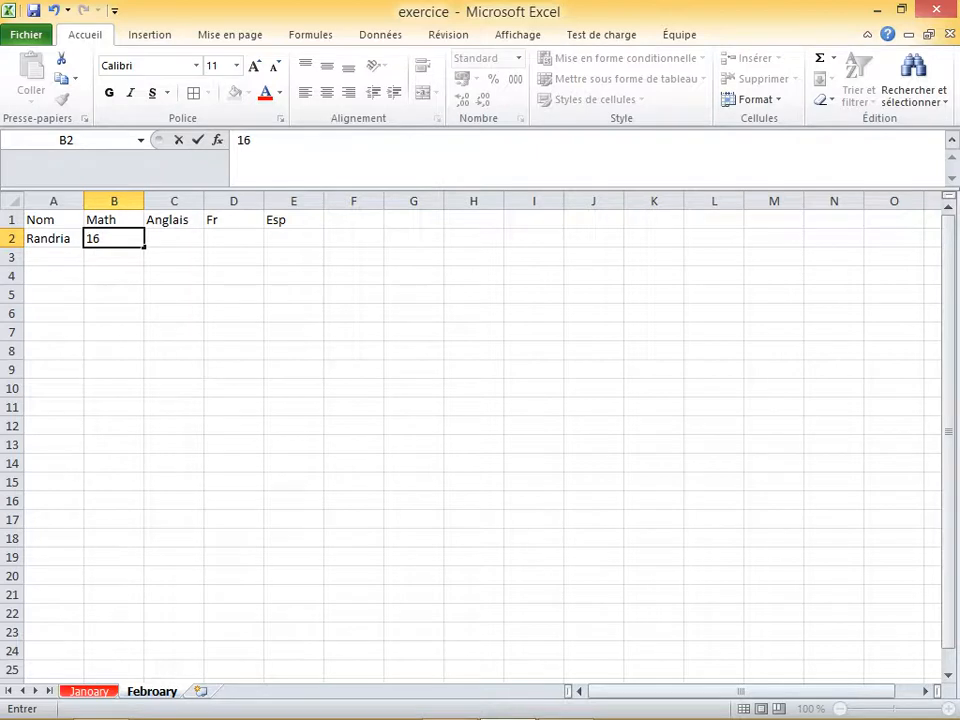
key(Tab)
text(12)
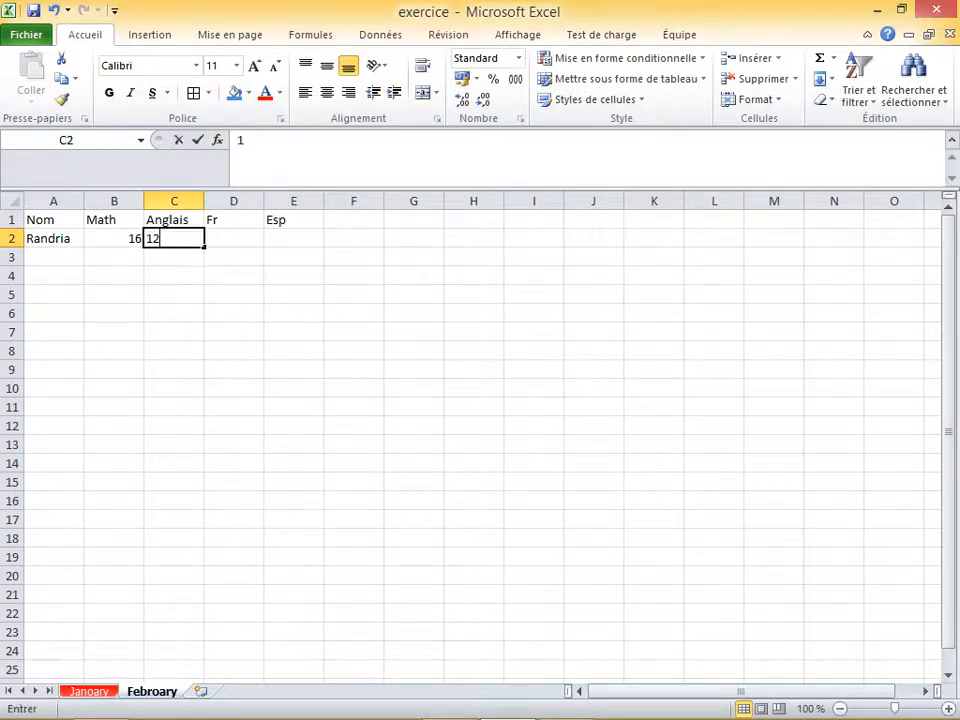
key(Tab)
text(1)
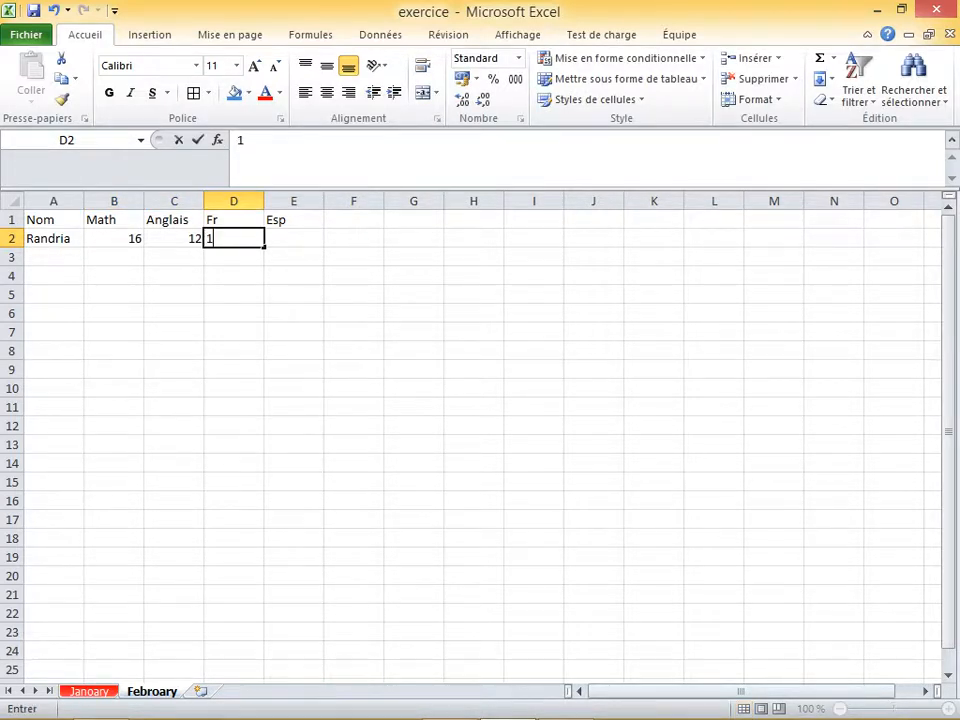
text(2)
key(Tab)
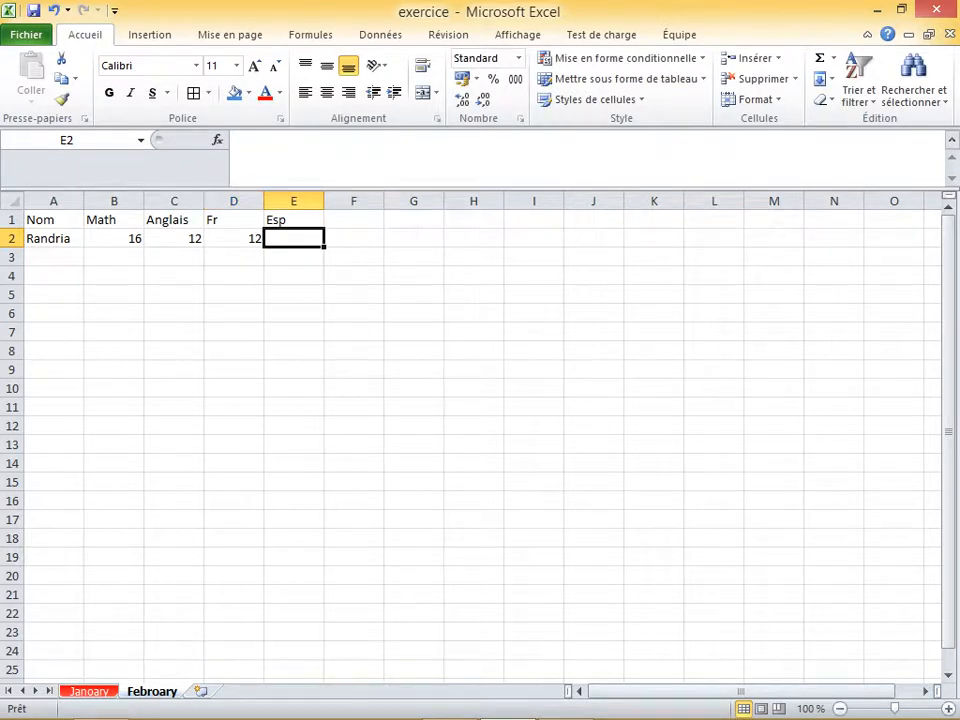
text(12)
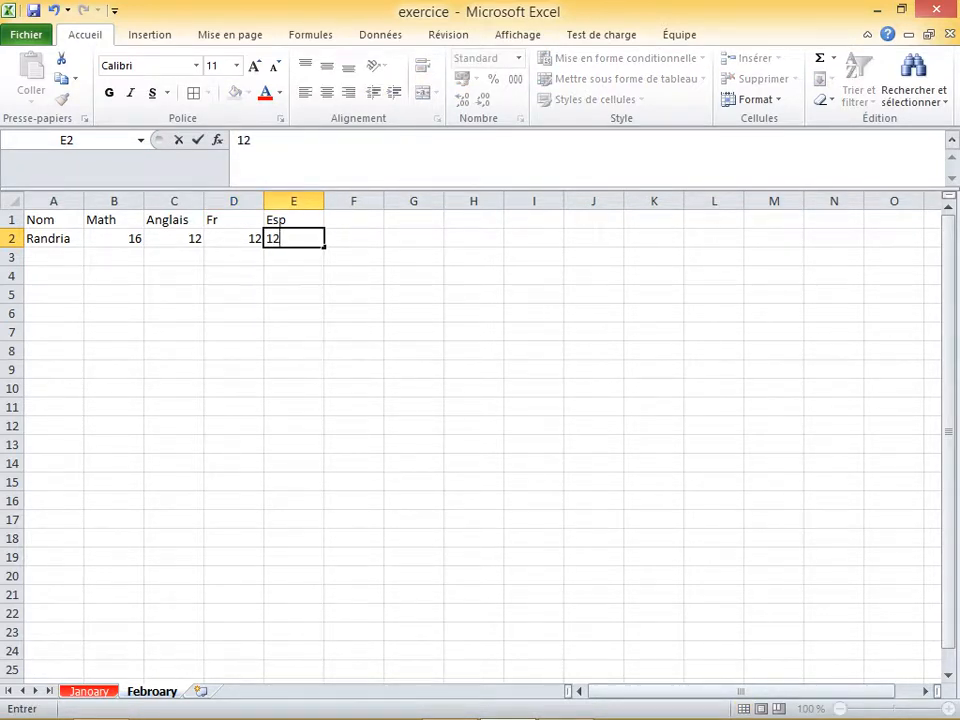
key(Return)
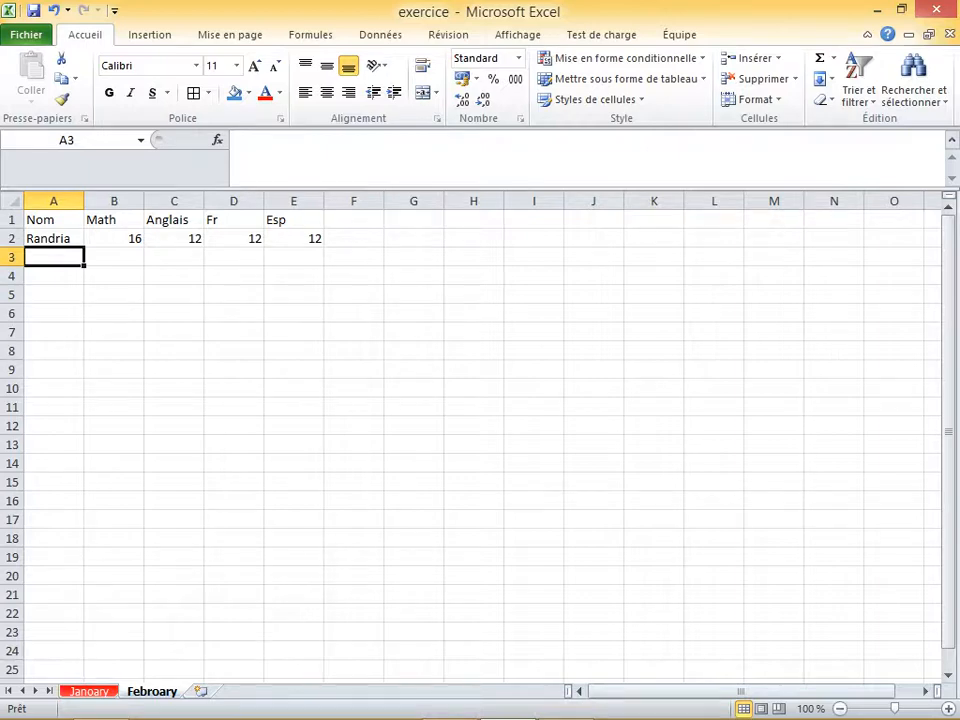
- Try inserting a single cell at B1 with the existing cells shifted to the right, and undo the insertion
click(354, 220)
click(114, 220)
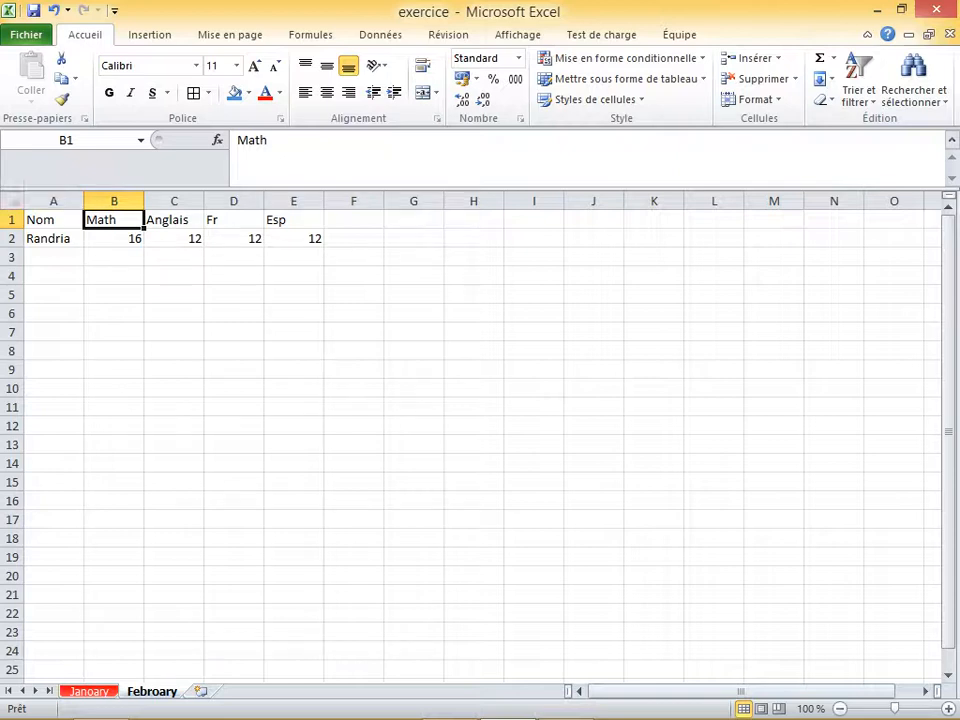
right_click(104, 222)
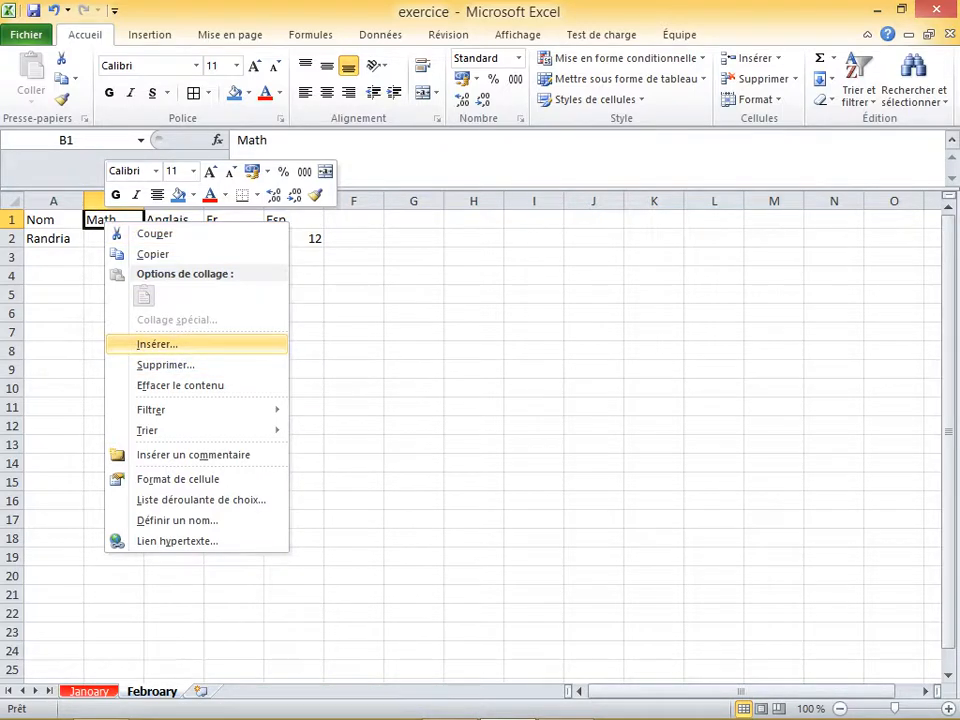
click(157, 344)
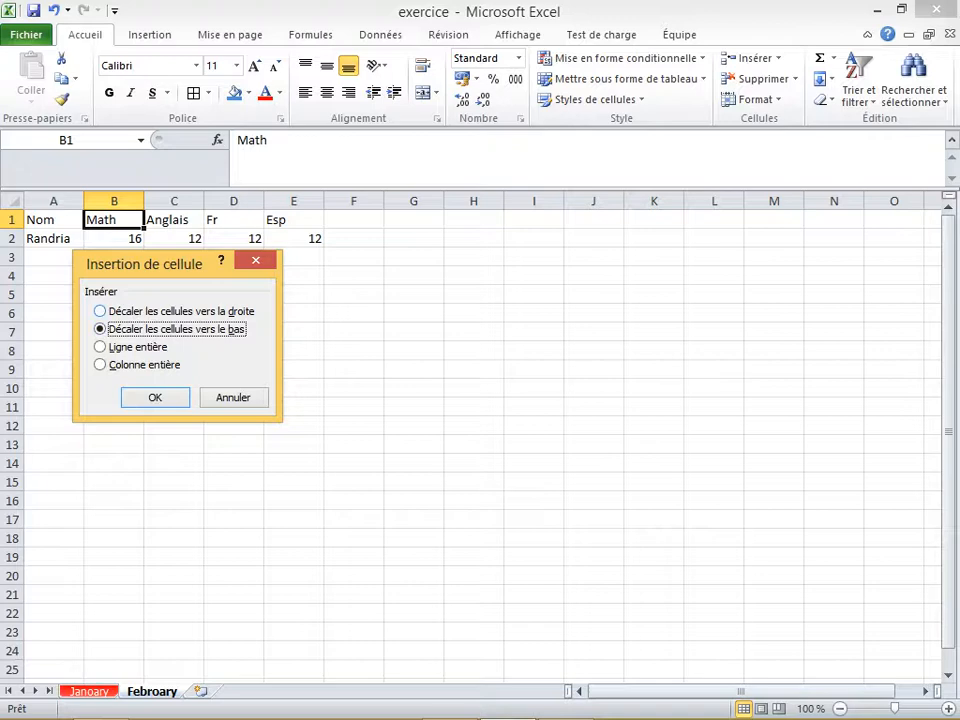
key(Up)
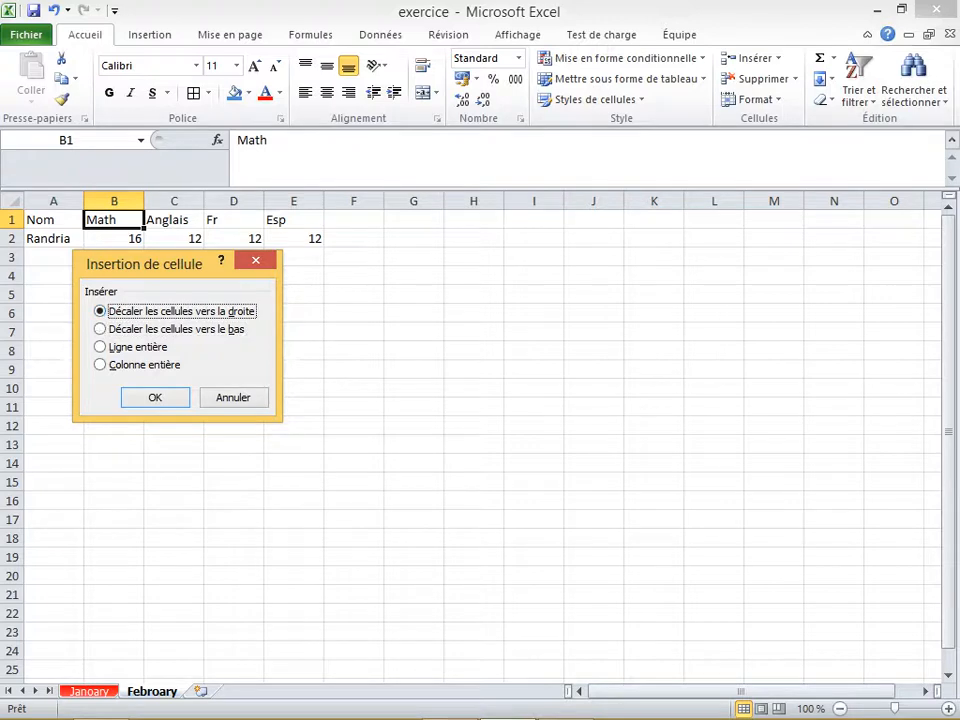
key(Return)
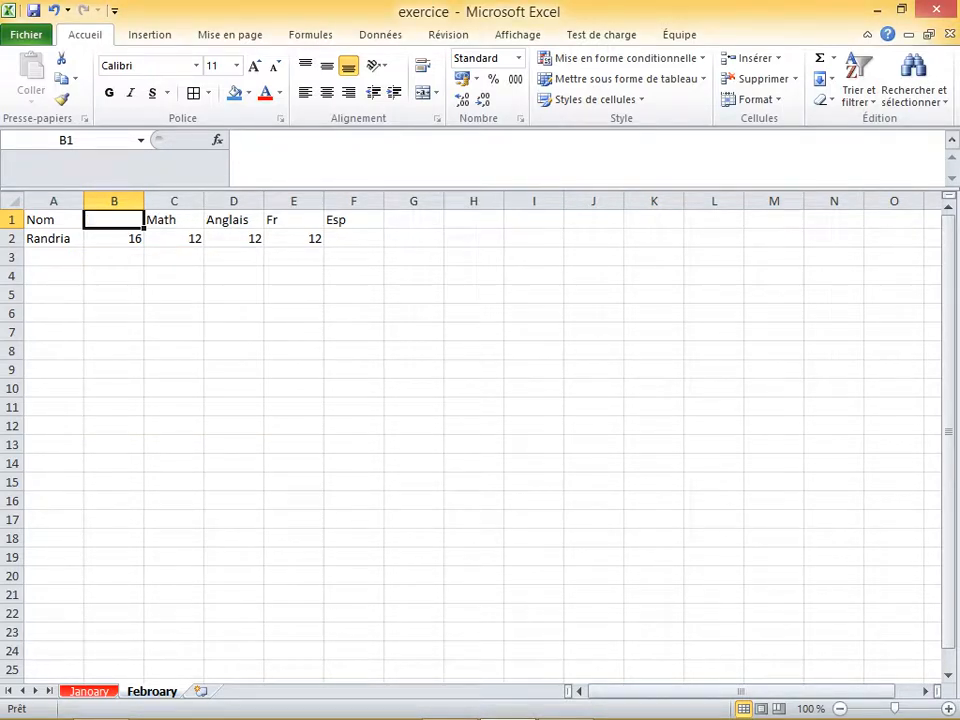
key(ctrl+z)
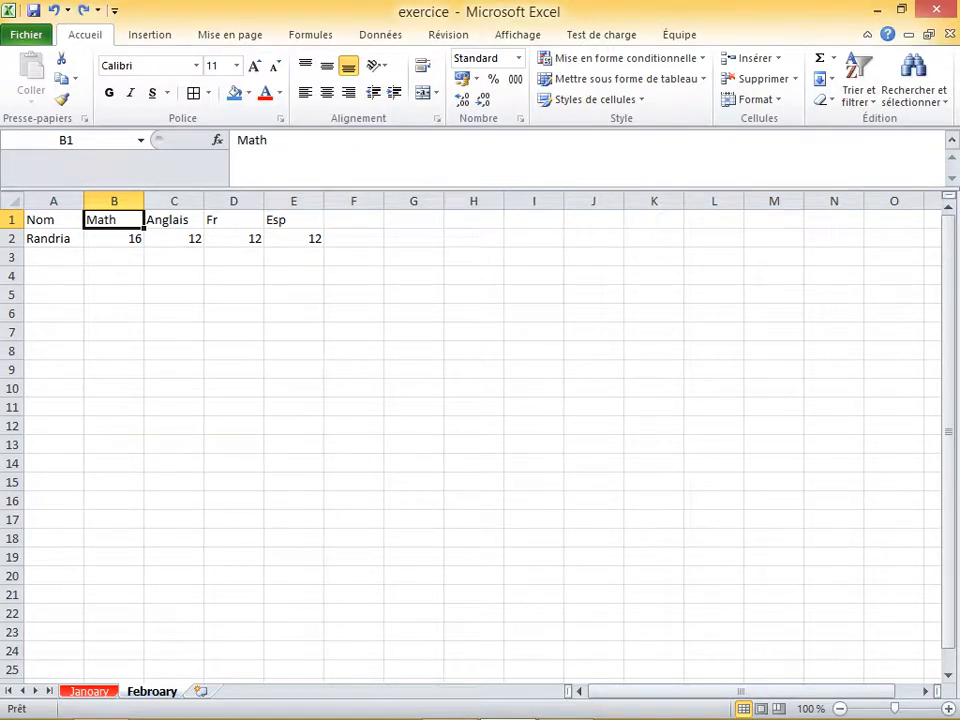
- Insert blank cells at B1:B2, shifting the Math header, its mark and the following cells to the right
key(shift+Down)
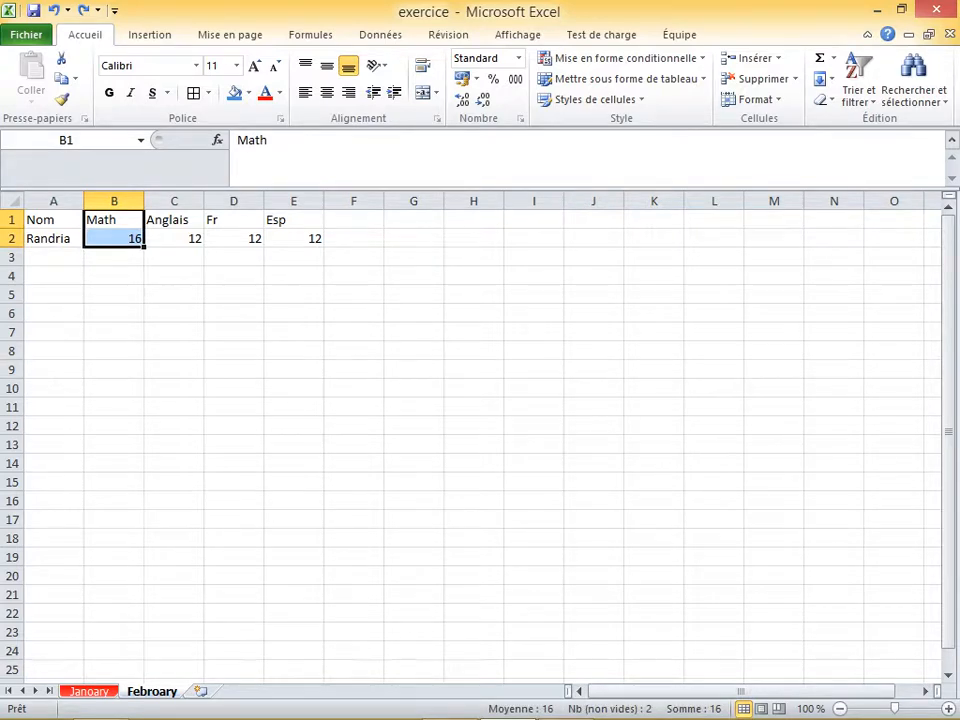
right_click(101, 229)
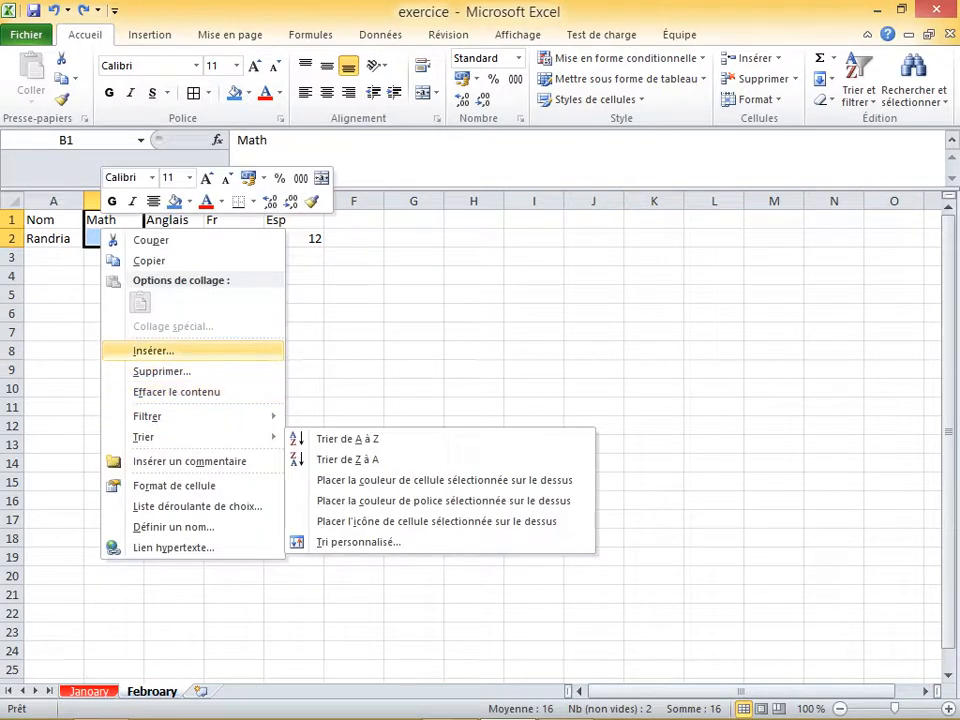
click(153, 350)
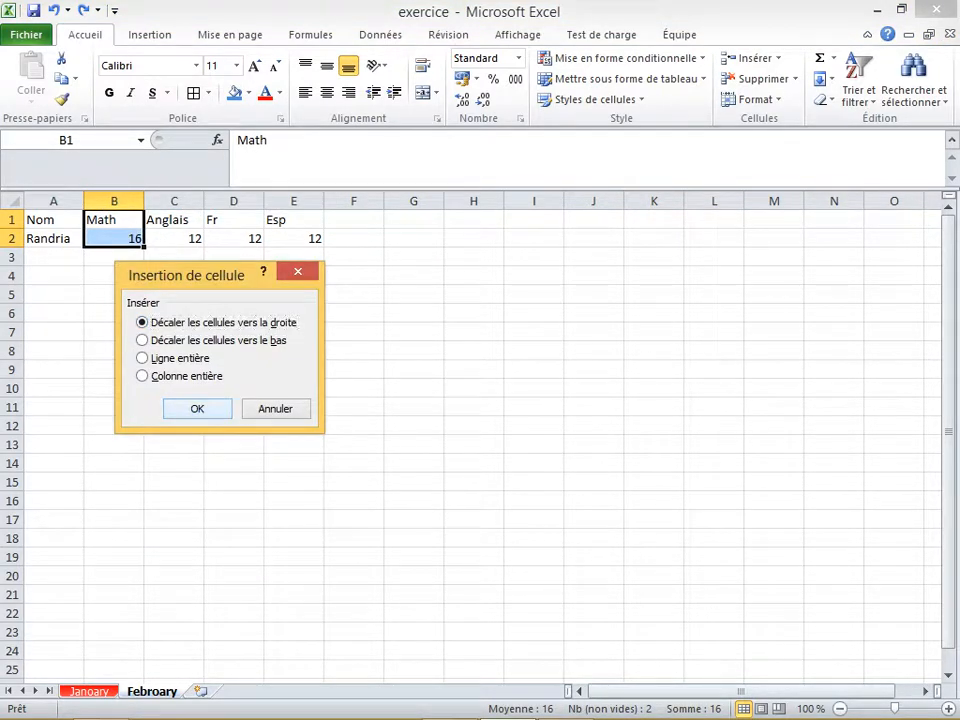
click(197, 408)
click(174, 313)
- Enter the header Date de naissance in B1 and widen column B so the whole header fits
click(114, 220)
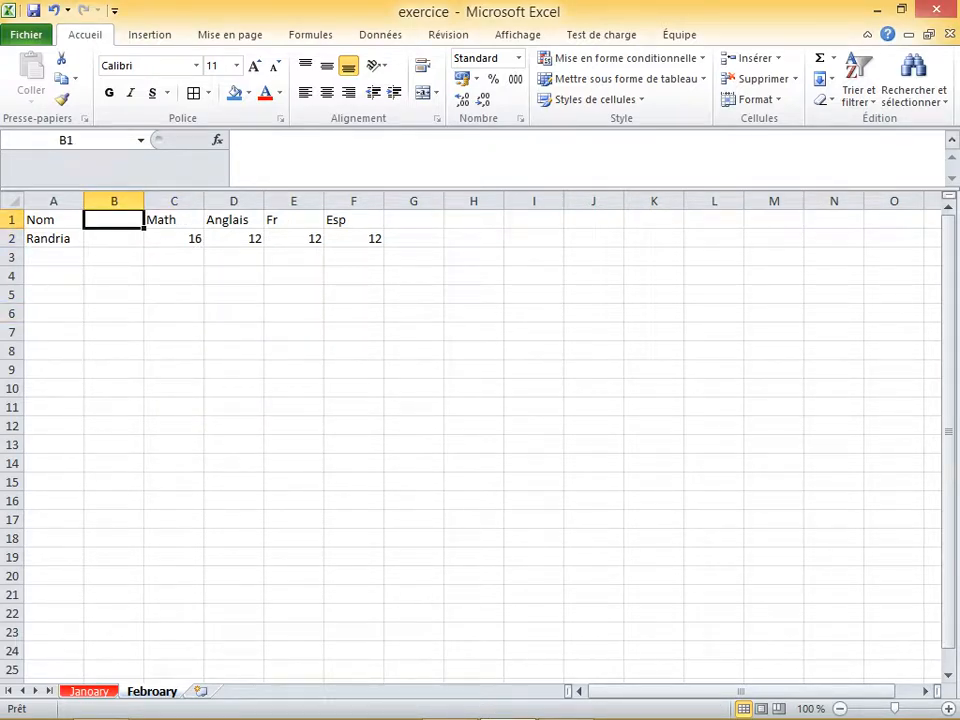
text(Da)
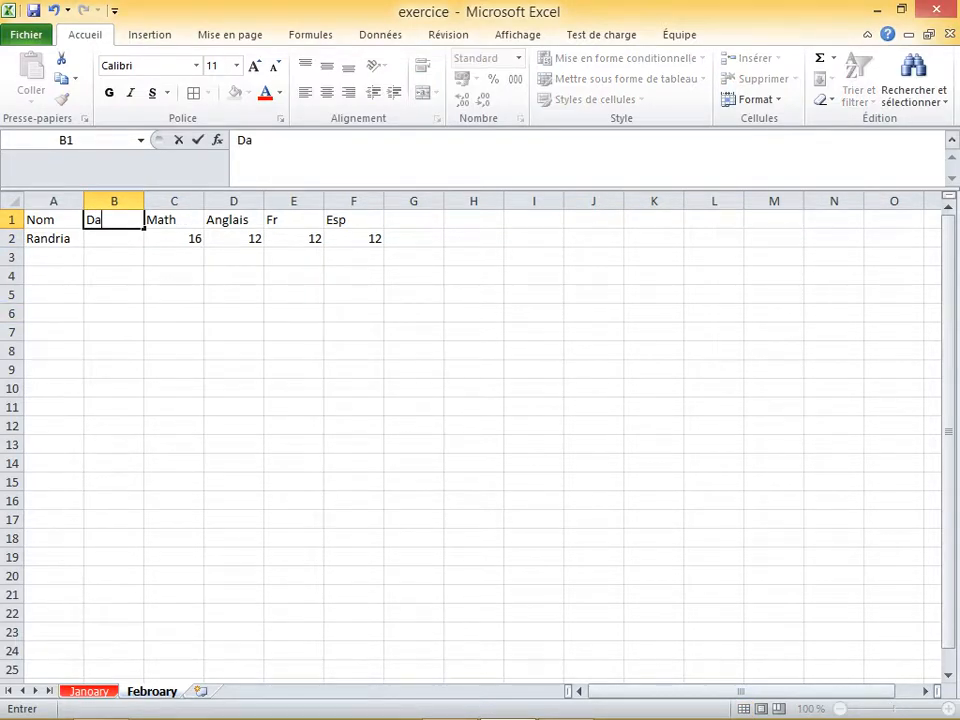
text(te de naiss)
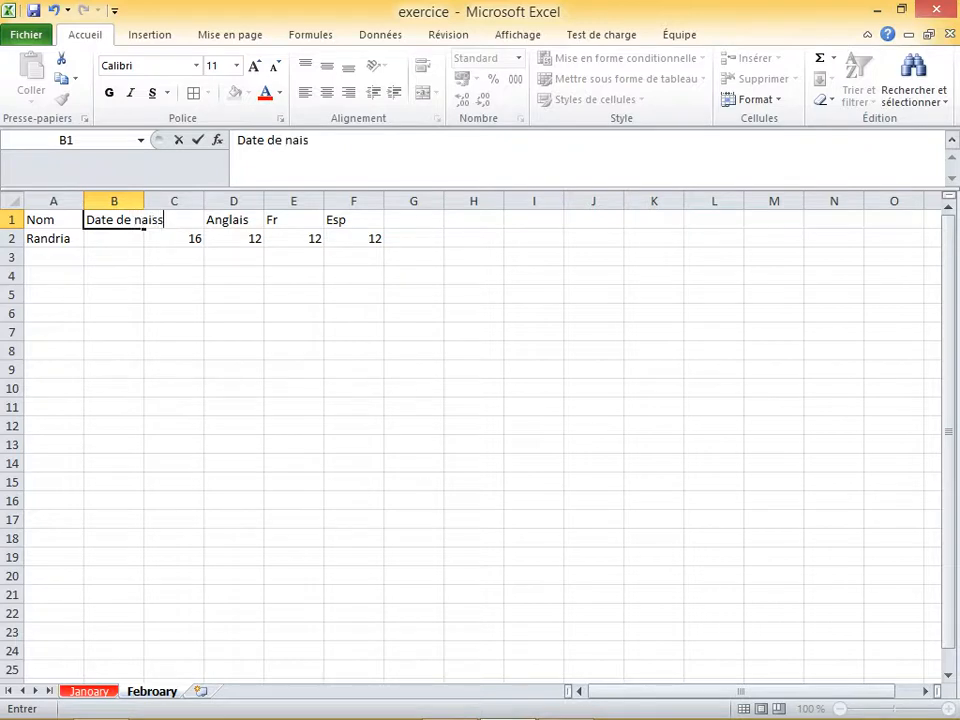
text(ance)
key(Tab)
click(413, 444)
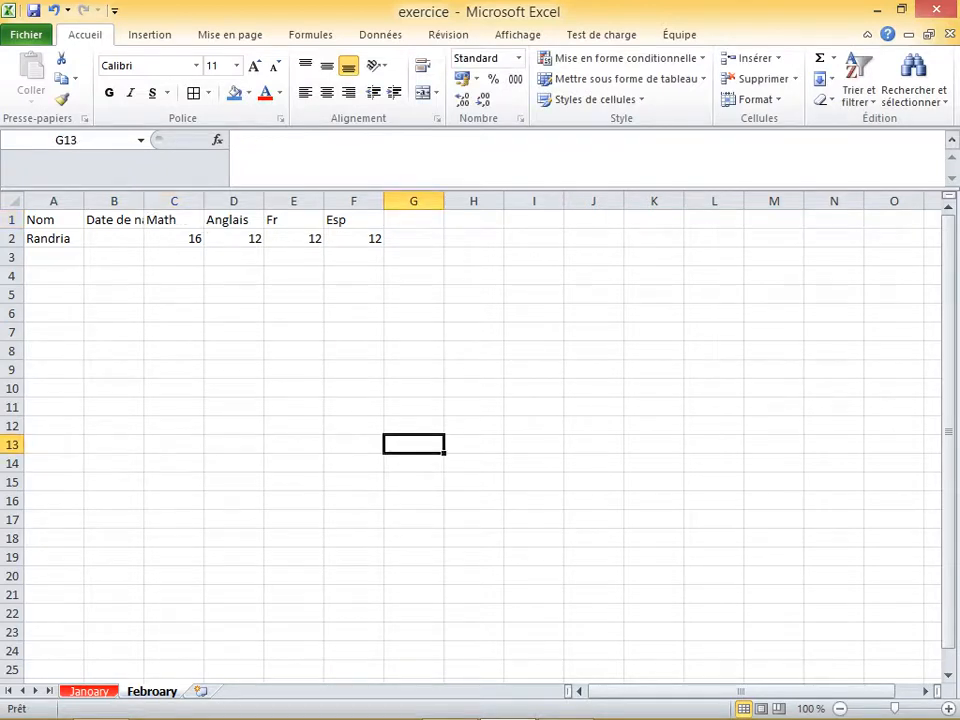
drag(143, 201, 218, 201)
- Format cells B2:B18 under Date de naissance as Date with the type *mercredi 14 mars 2001
click(150, 239)
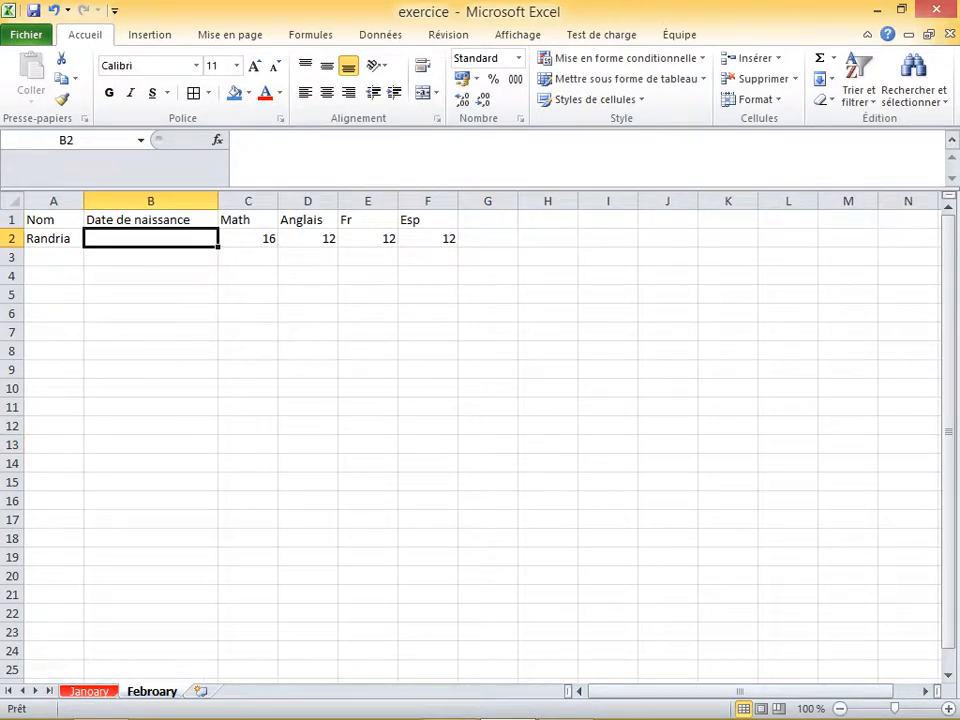
drag(150, 239, 150, 538)
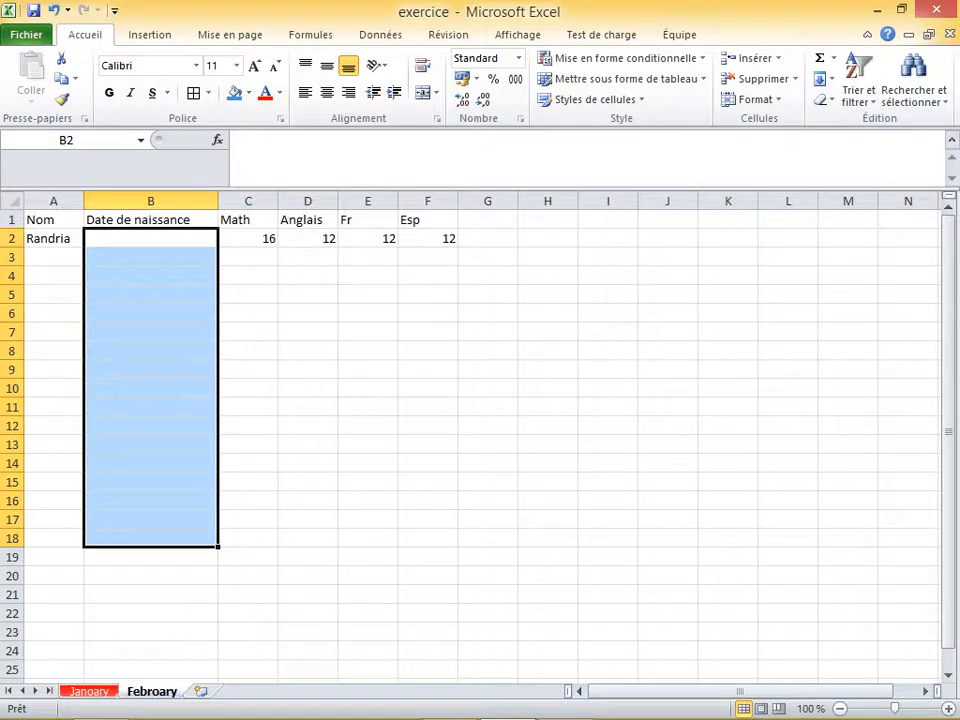
right_click(157, 239)
click(228, 494)
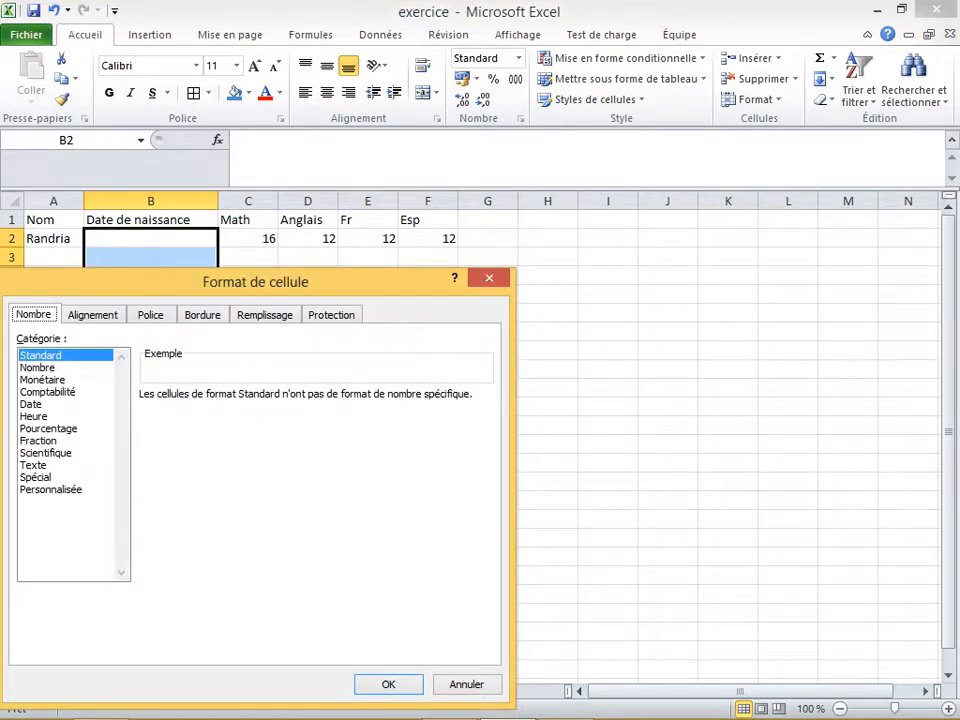
click(32, 404)
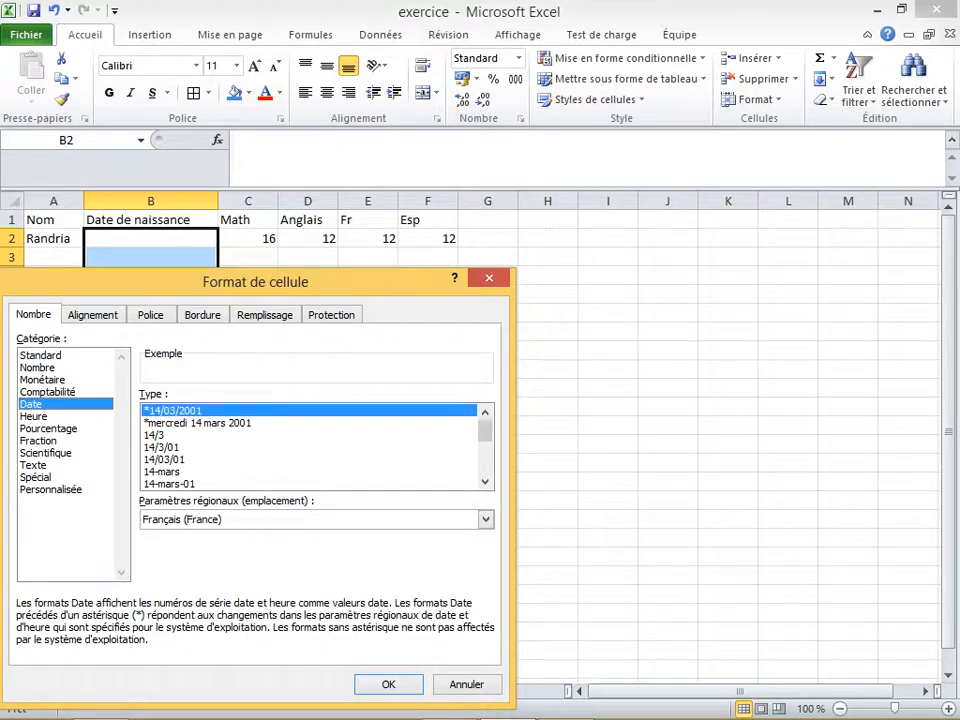
click(198, 423)
click(388, 684)
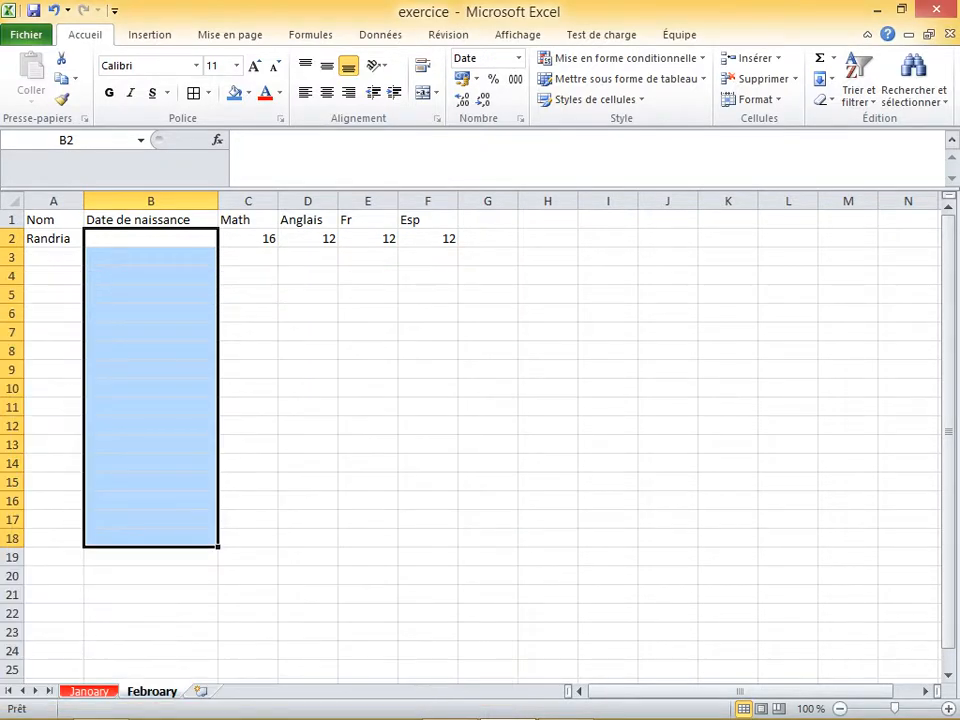
- Enter the first person's date of birth in B2, with the month written out as a word
click(248, 313)
click(150, 239)
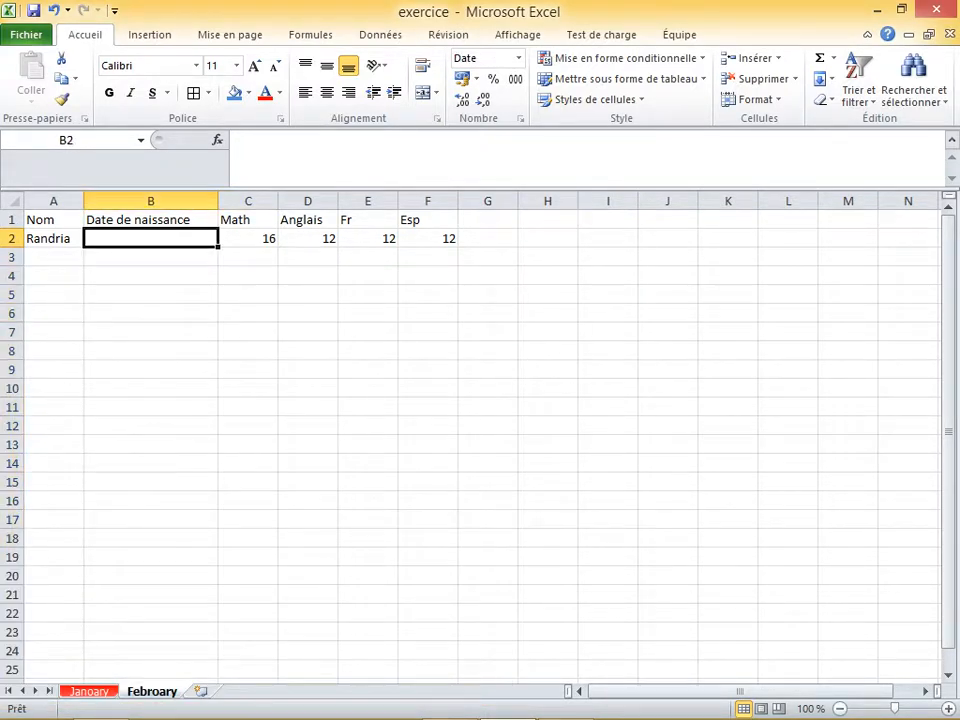
right_click(125, 239)
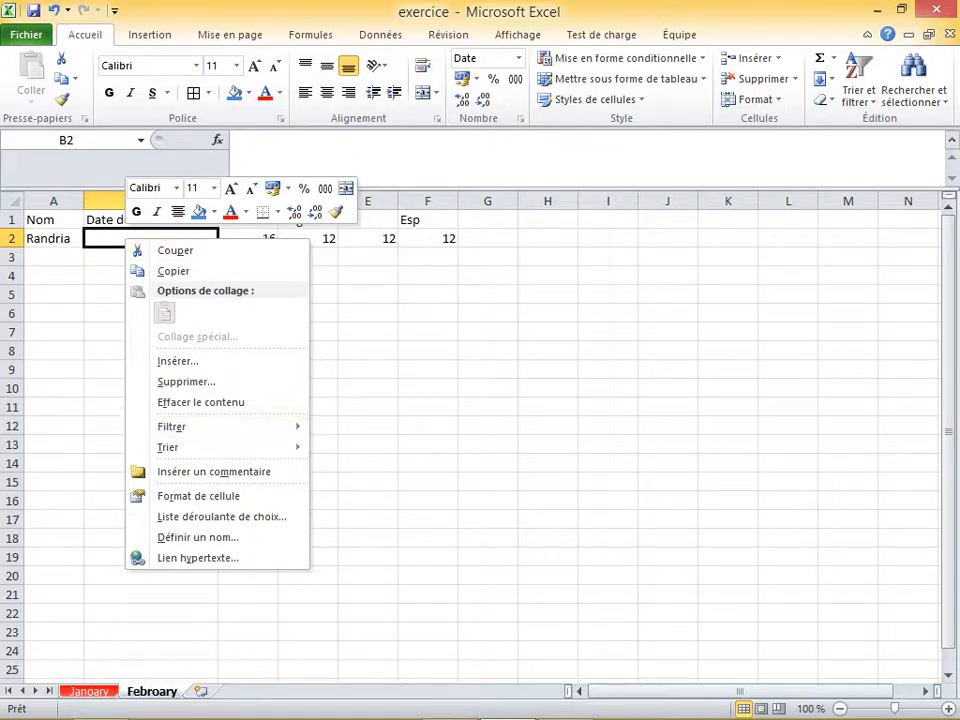
key(Escape)
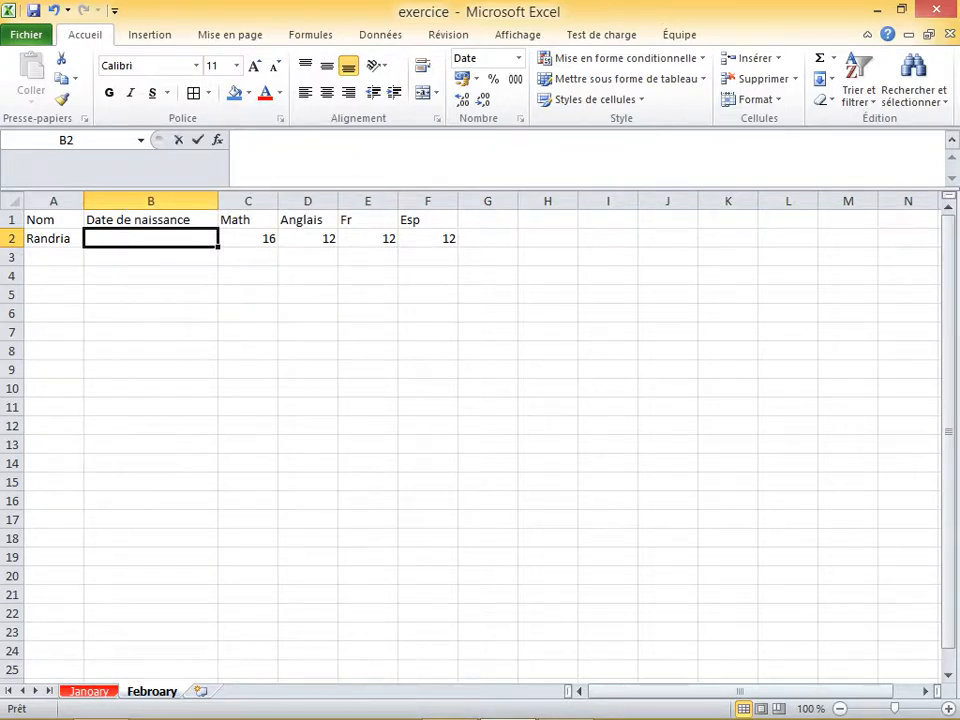
text(23)
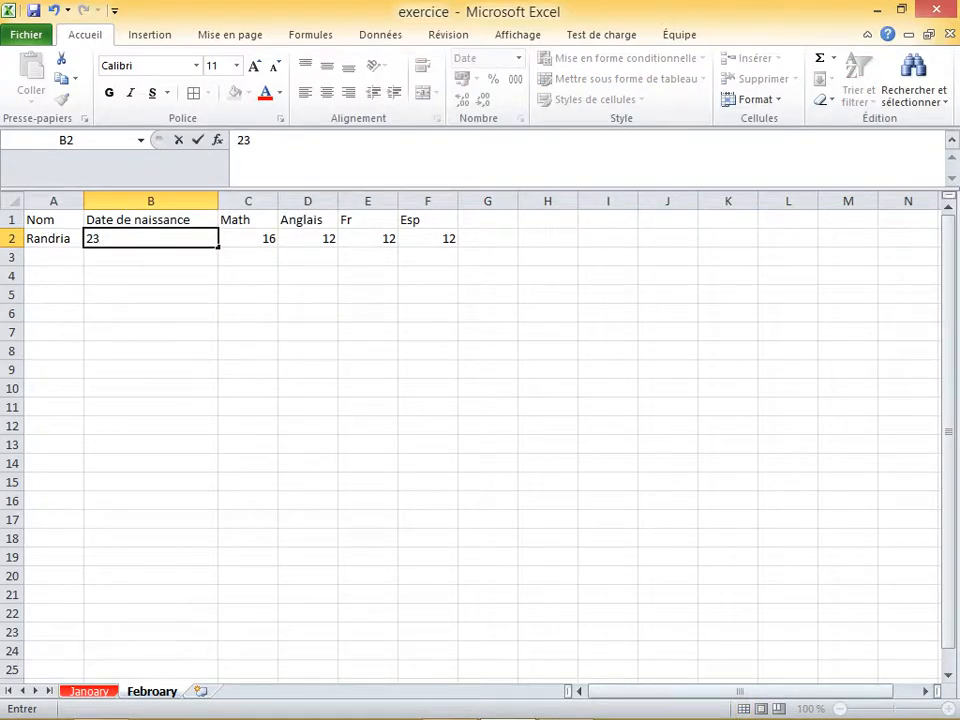
text( fevrier 20)
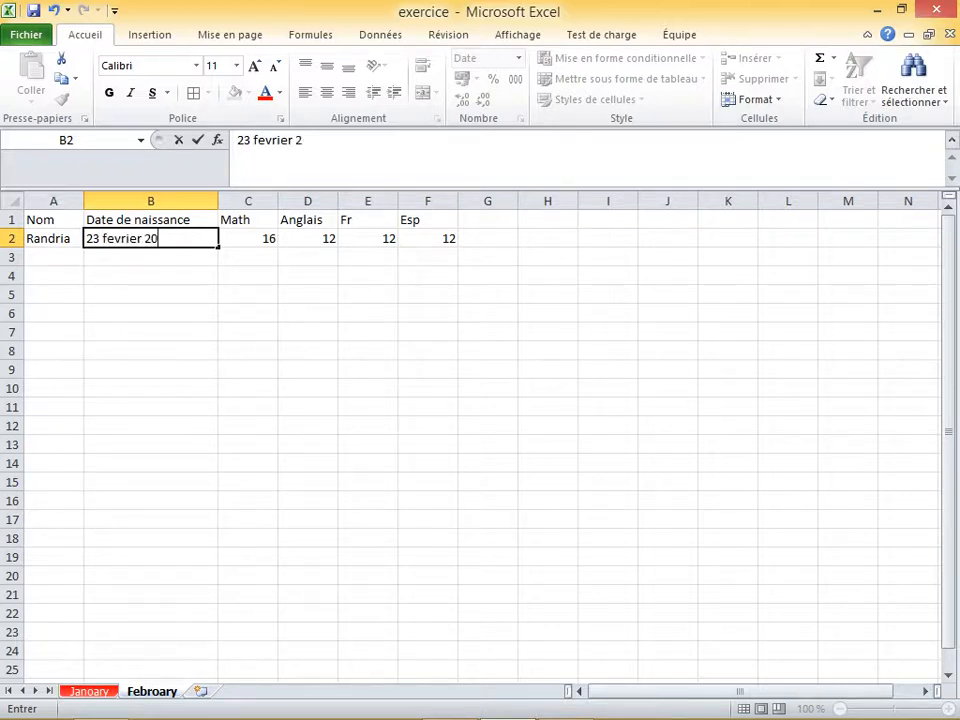
text(13)
key(BackSpace)
key(BackSpace)
text(00)
key(Return)
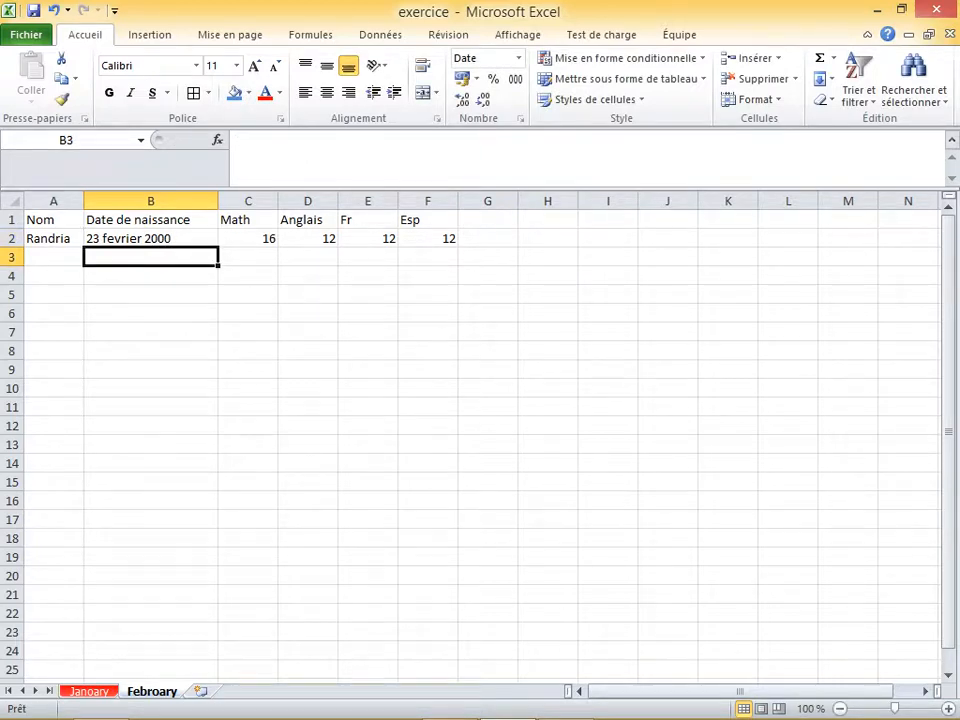
- Clear the subject headers and marks from C1:F2
click(54, 257)
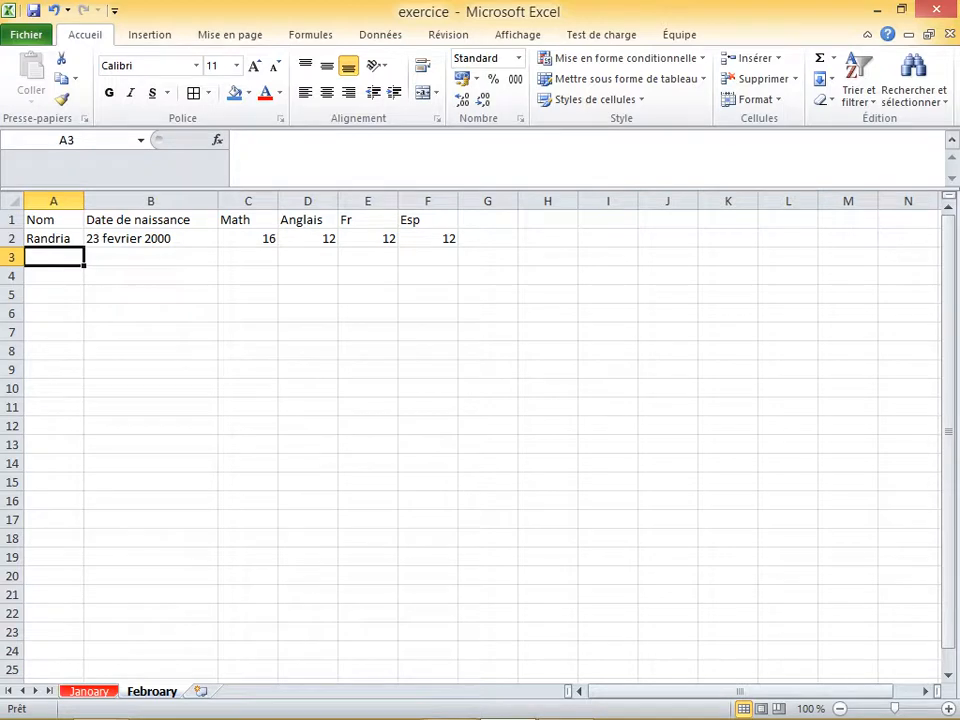
click(248, 220)
drag(248, 220, 427, 238)
key(Delete)
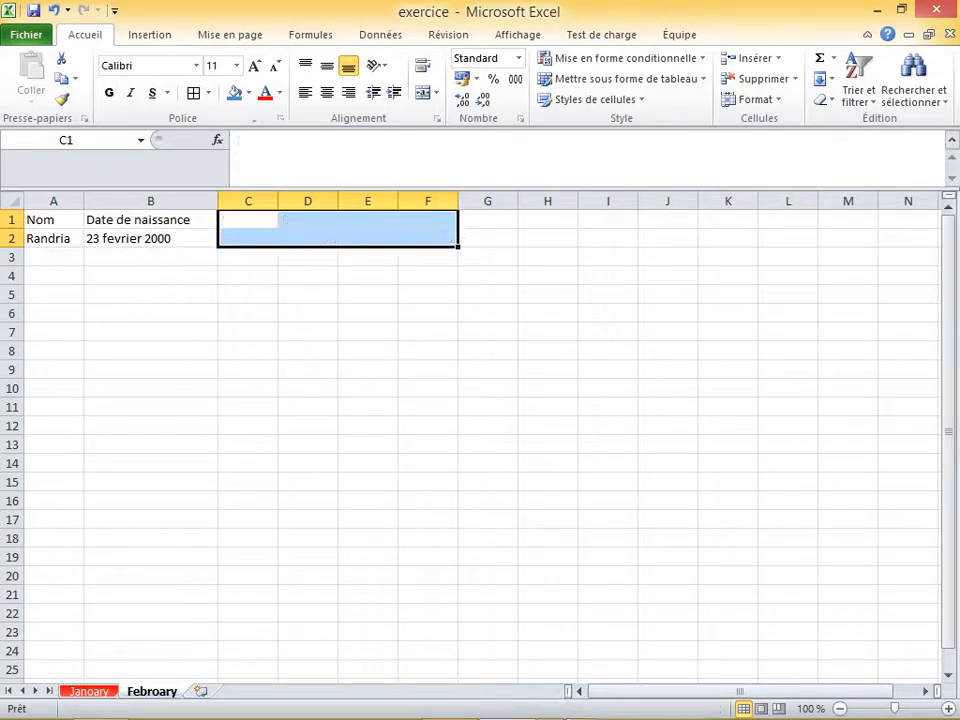
click(308, 276)
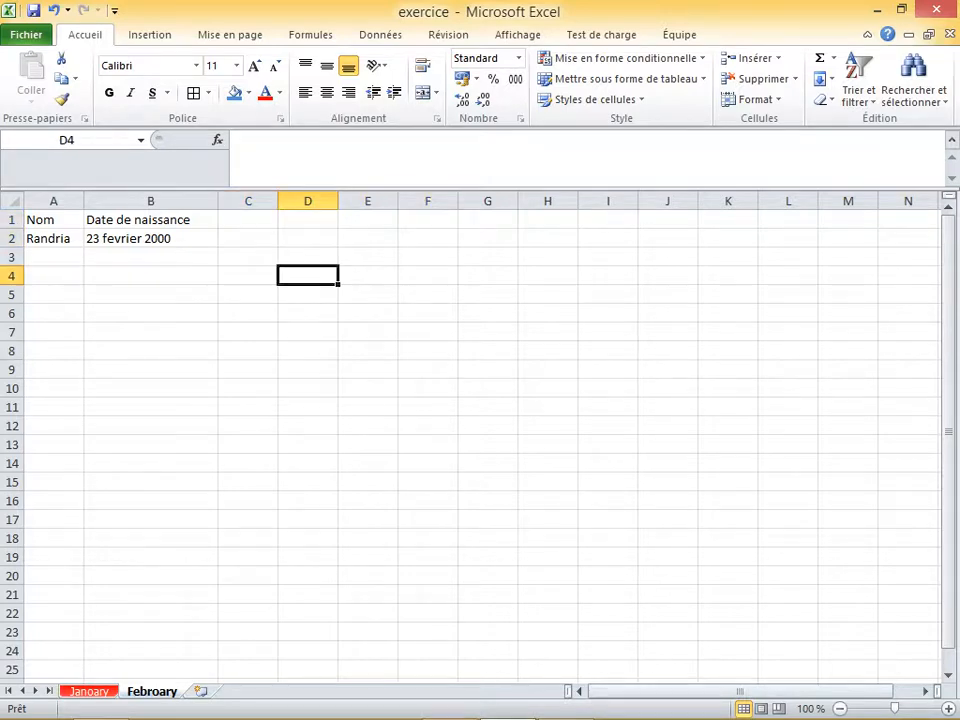
- Widen column C to about twice its width and enter the header Salaire in C1
click(248, 220)
drag(278, 201, 336, 201)
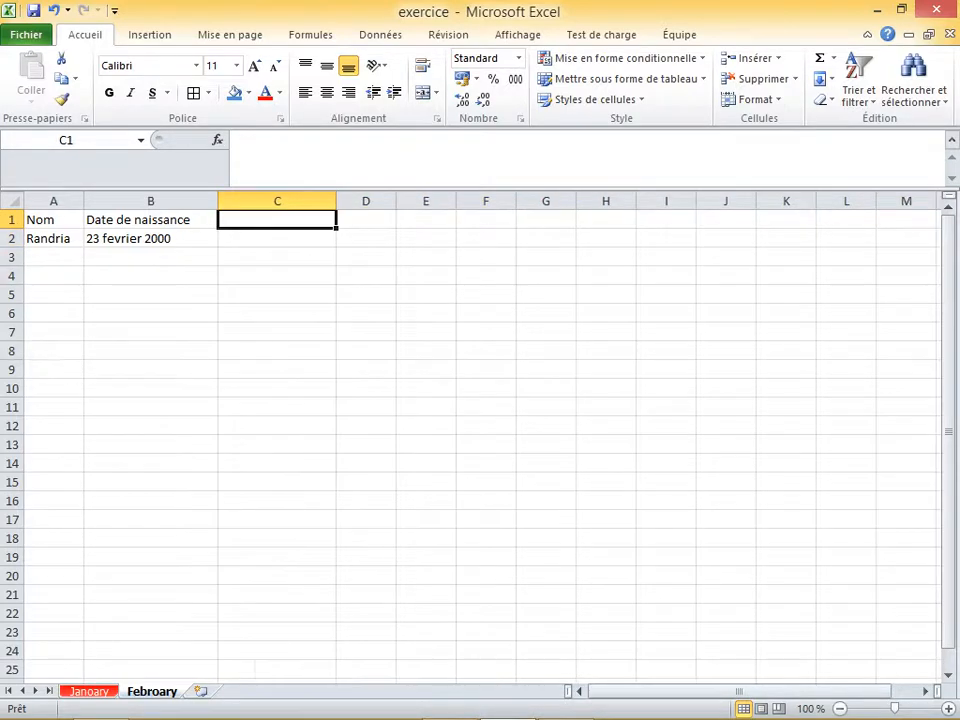
text(Sailre)
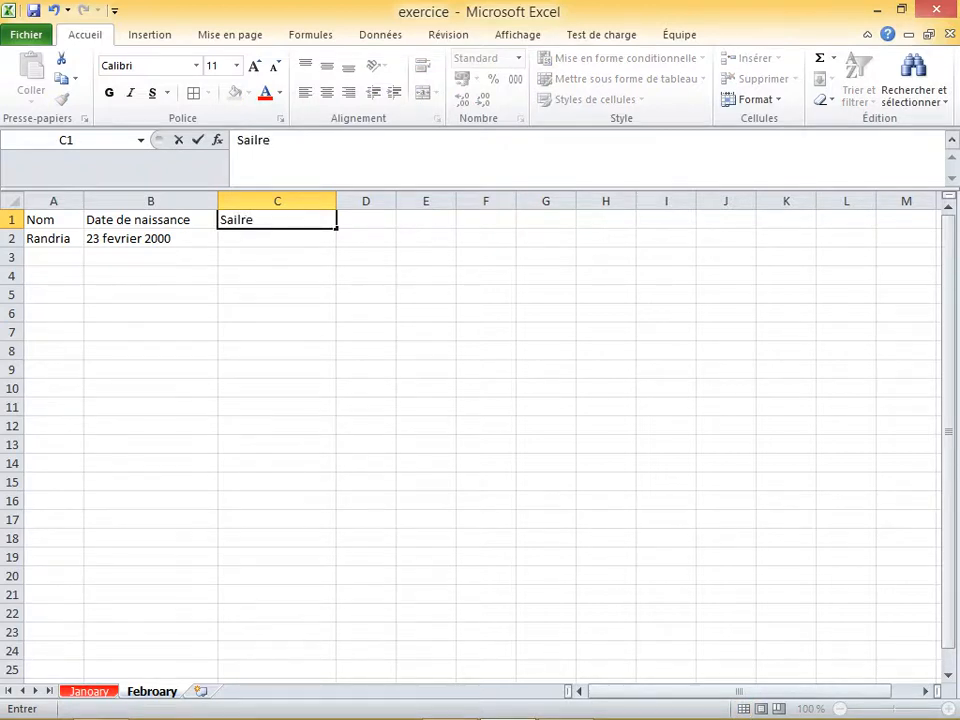
key(BackSpace)
key(BackSpace)
key(BackSpace)
key(BackSpace)
text(la)
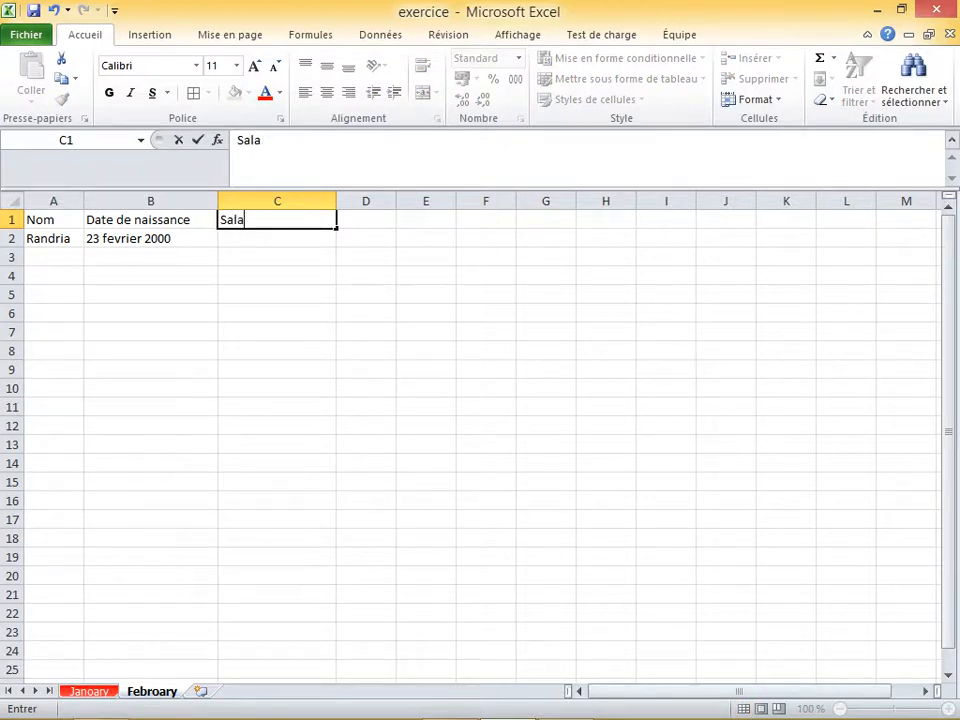
text(ire)
key(Return)
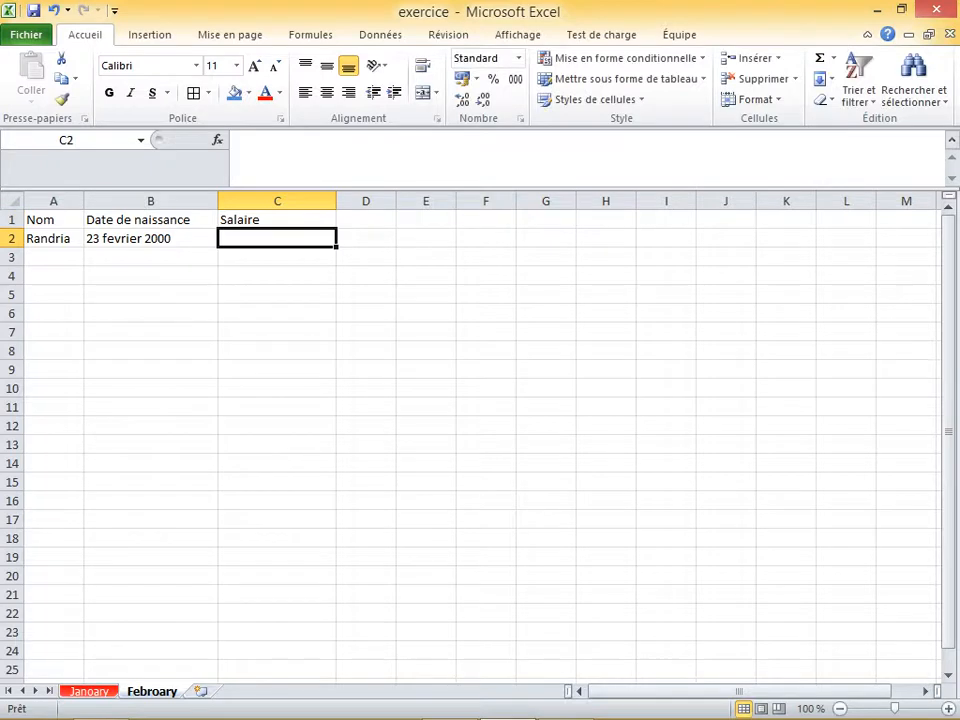
- Format cells C2:C14 under Salaire as Monétaire with 0 decimals and the € symbol
drag(277, 238, 277, 463)
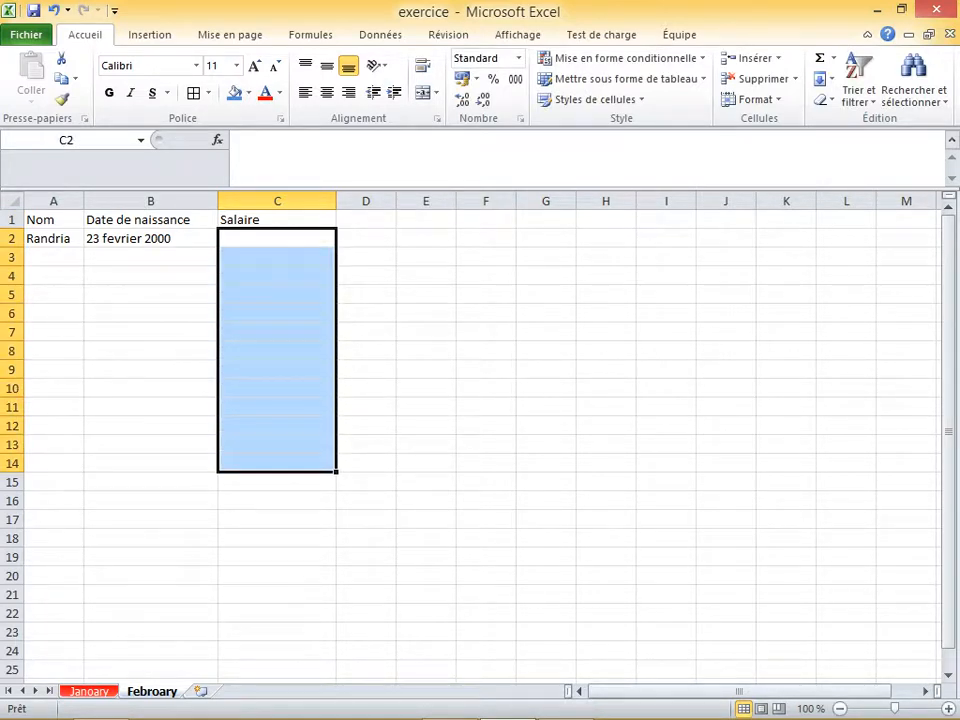
right_click(272, 247)
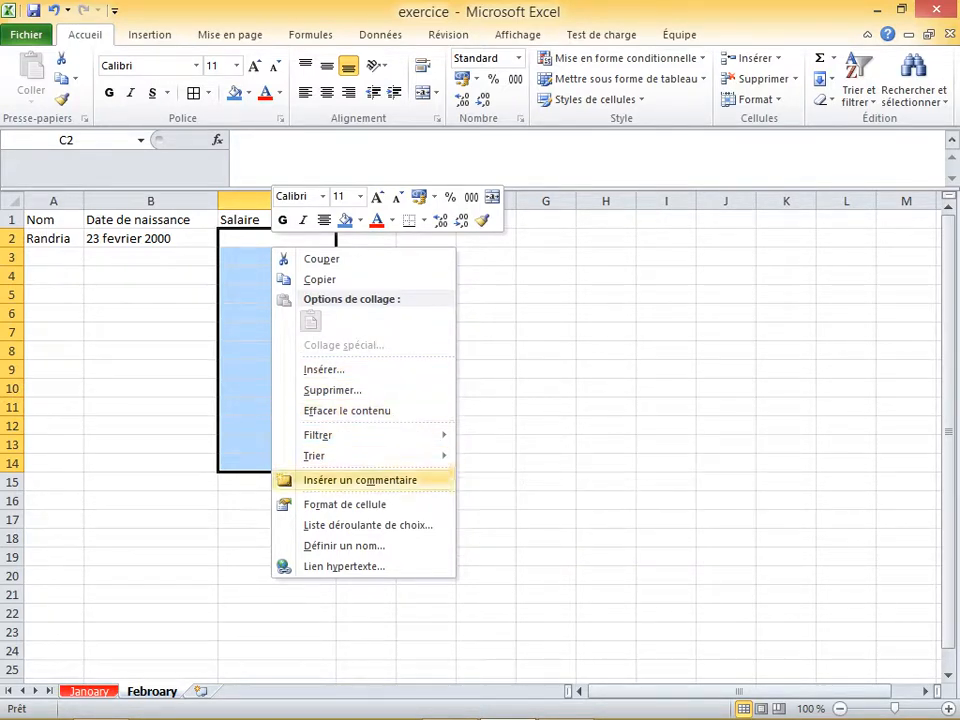
click(344, 504)
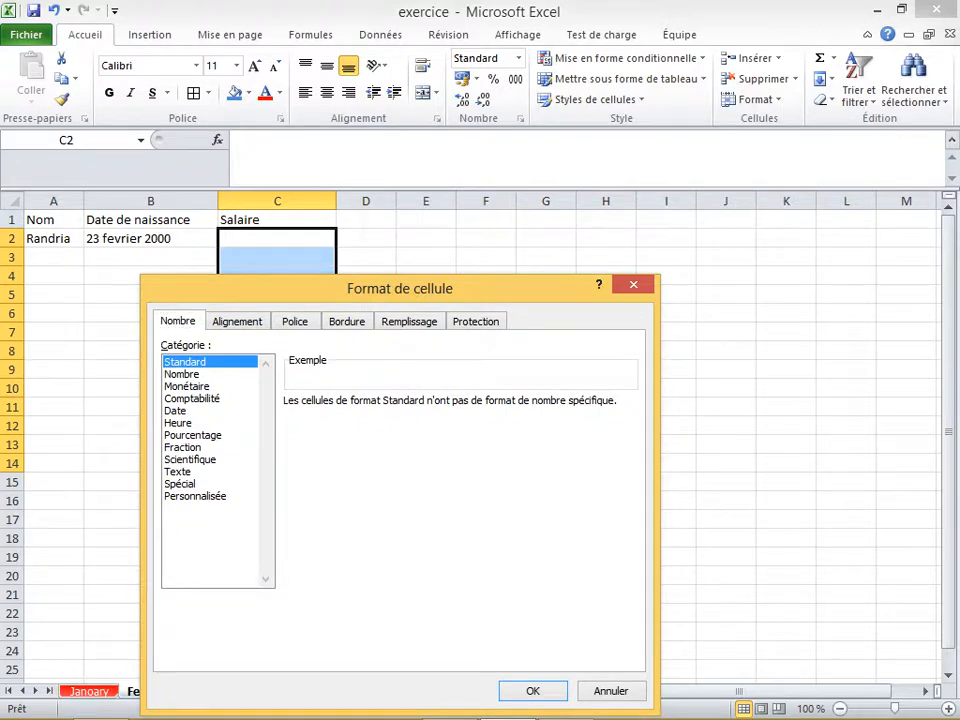
click(187, 386)
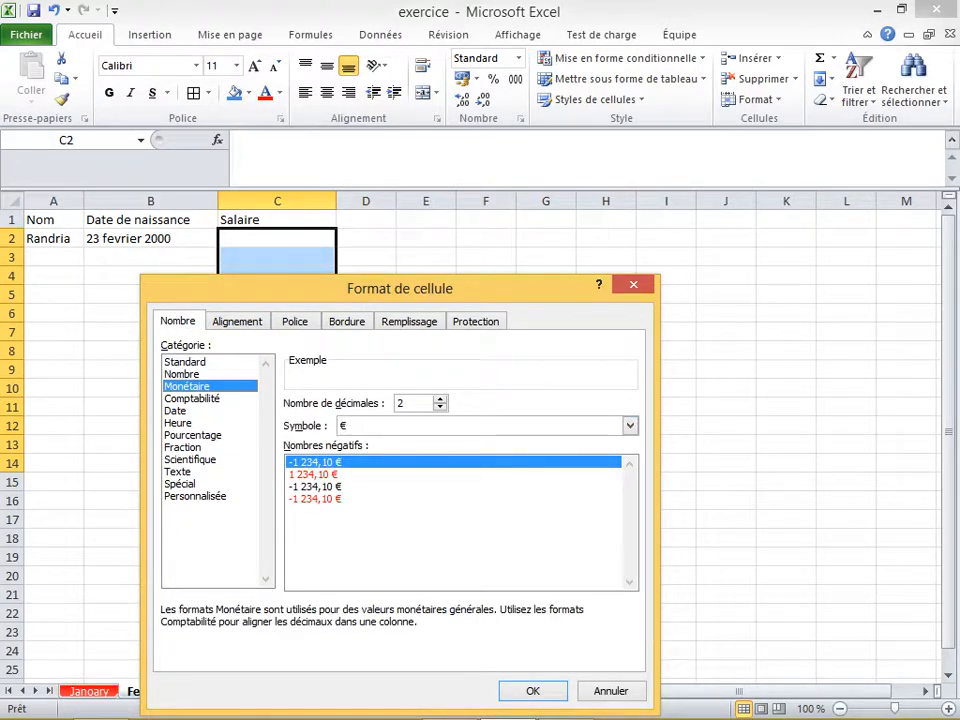
click(440, 399)
click(440, 407)
click(440, 407)
click(440, 407)
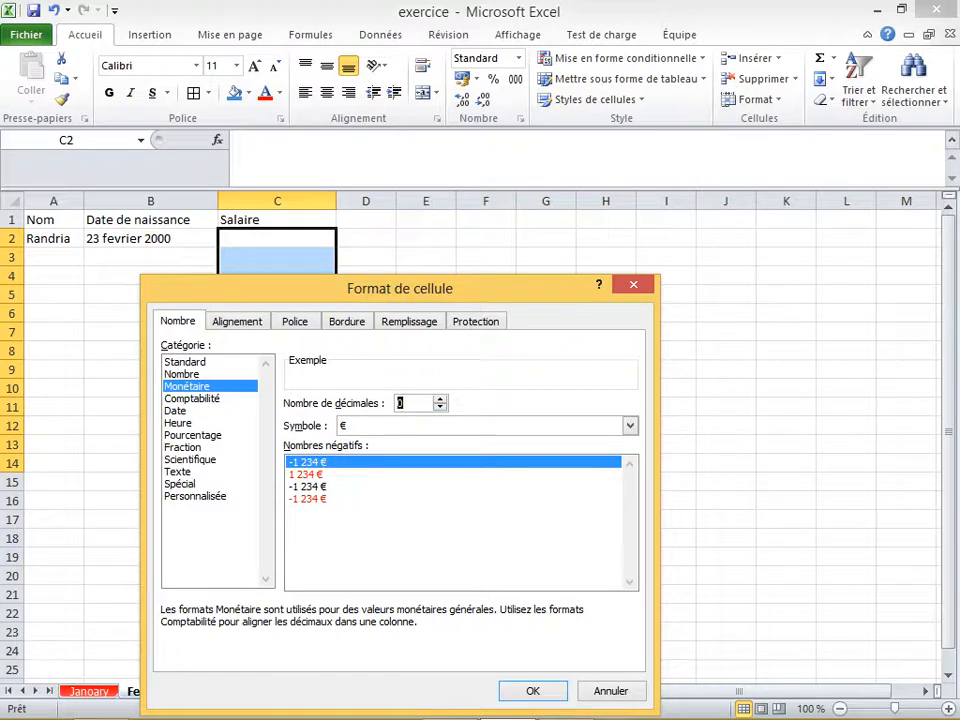
click(532, 690)
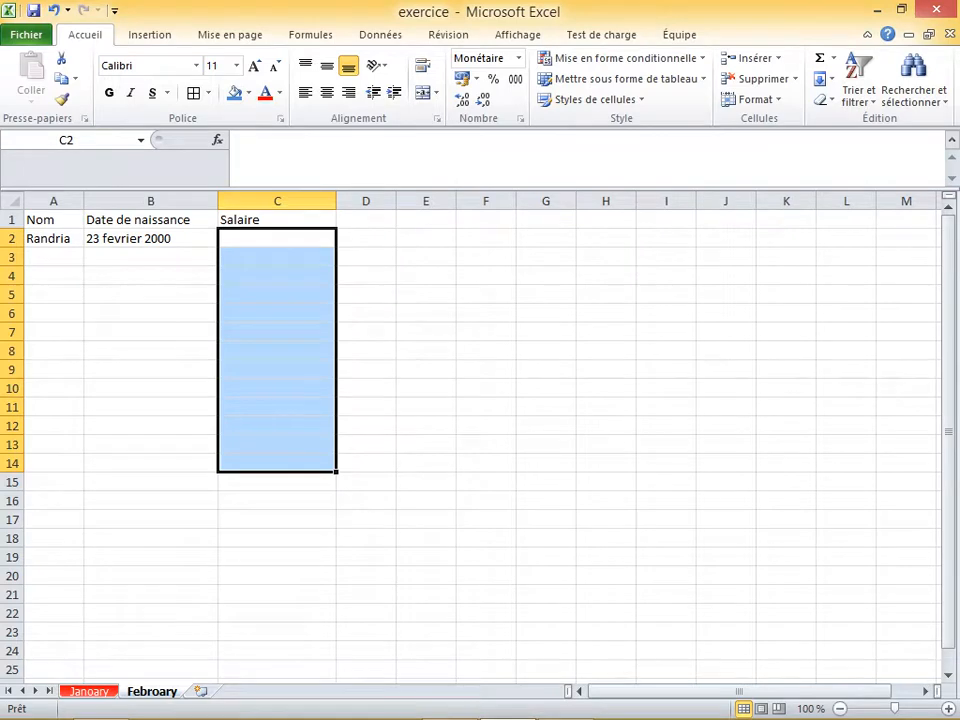
- Enter a salary of 1000 for the first person in C2
click(277, 239)
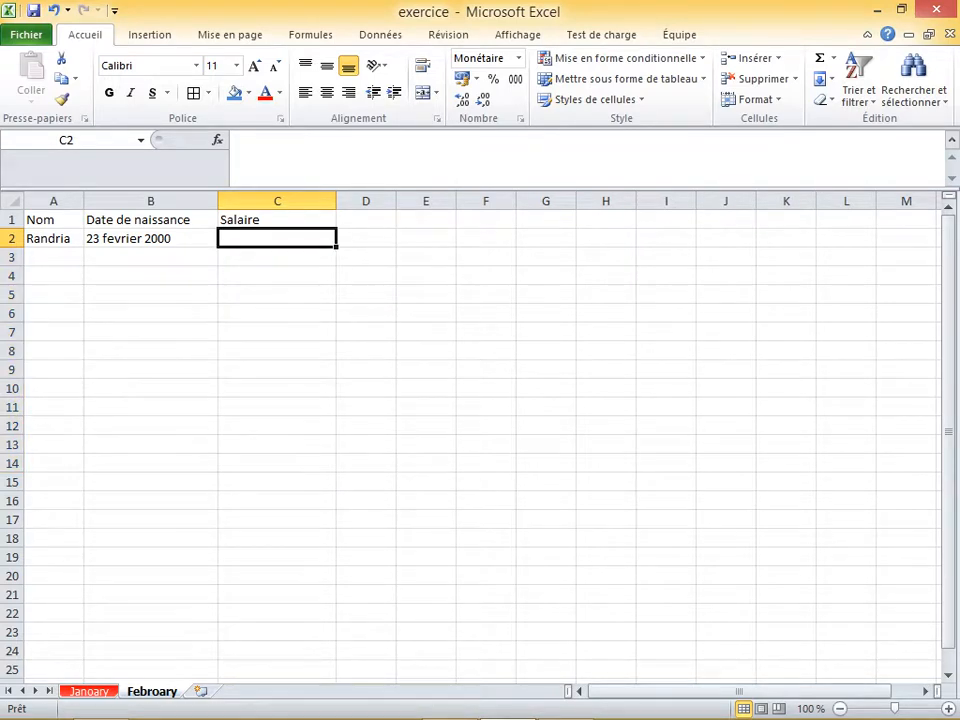
text(100)
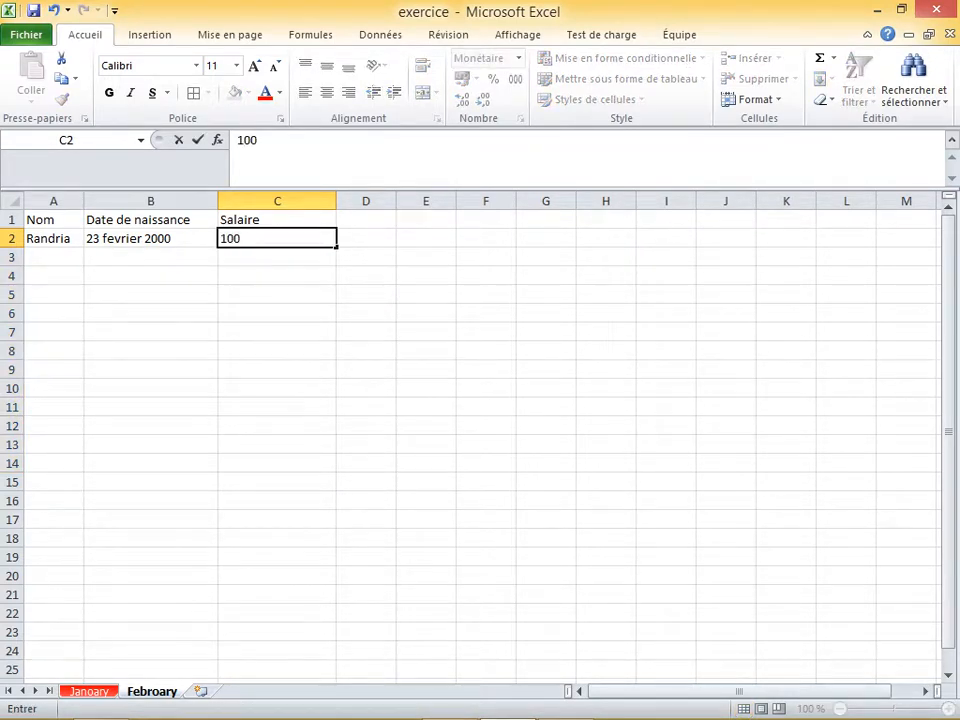
text(0)
key(Tab)
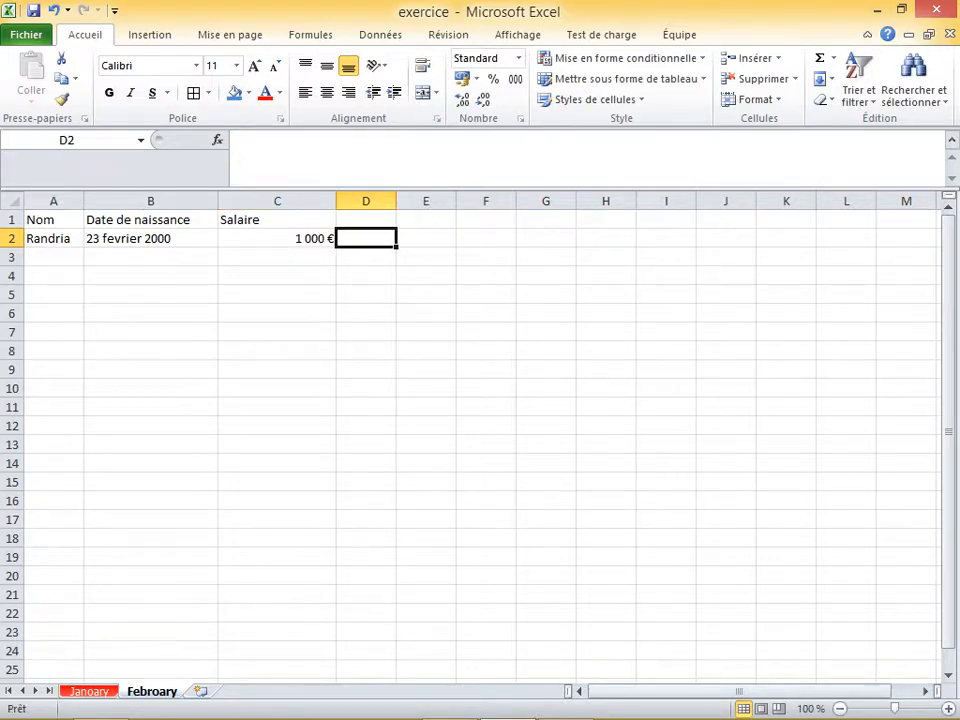
- Fill row 3 with a second person's name, date of birth and a salary of 10, and select the salary in C2
key(Return)
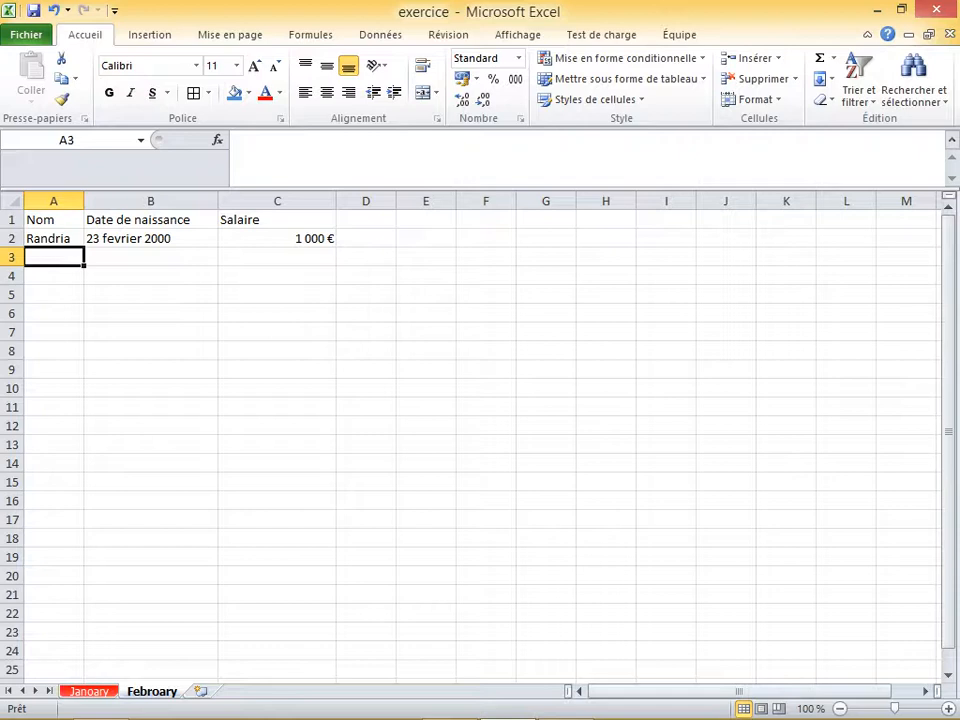
text(Za)
key(Tab)
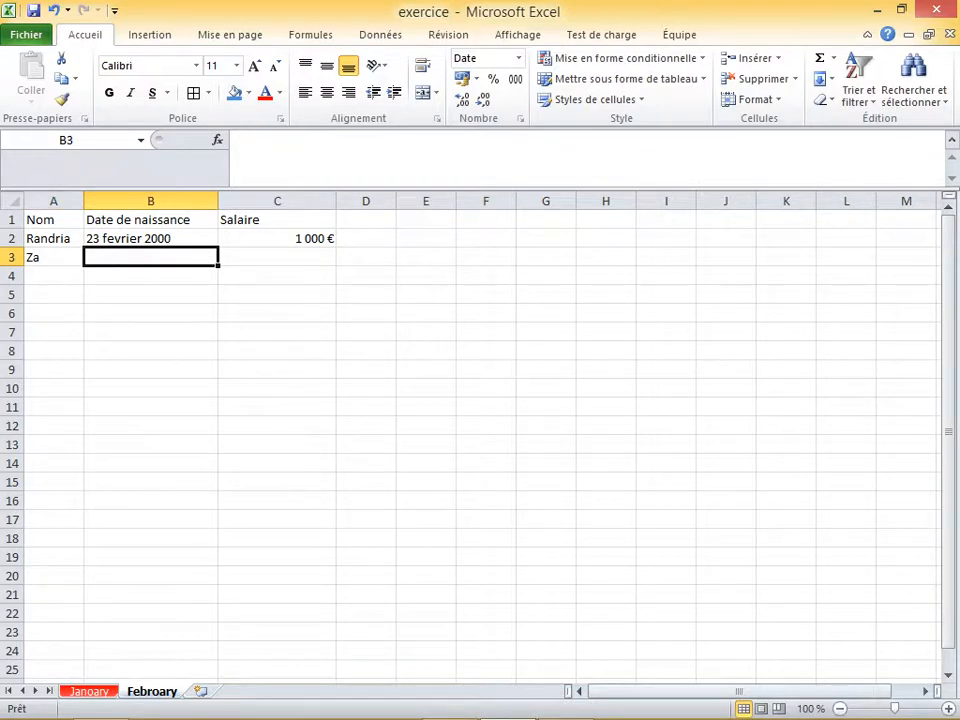
text(3)
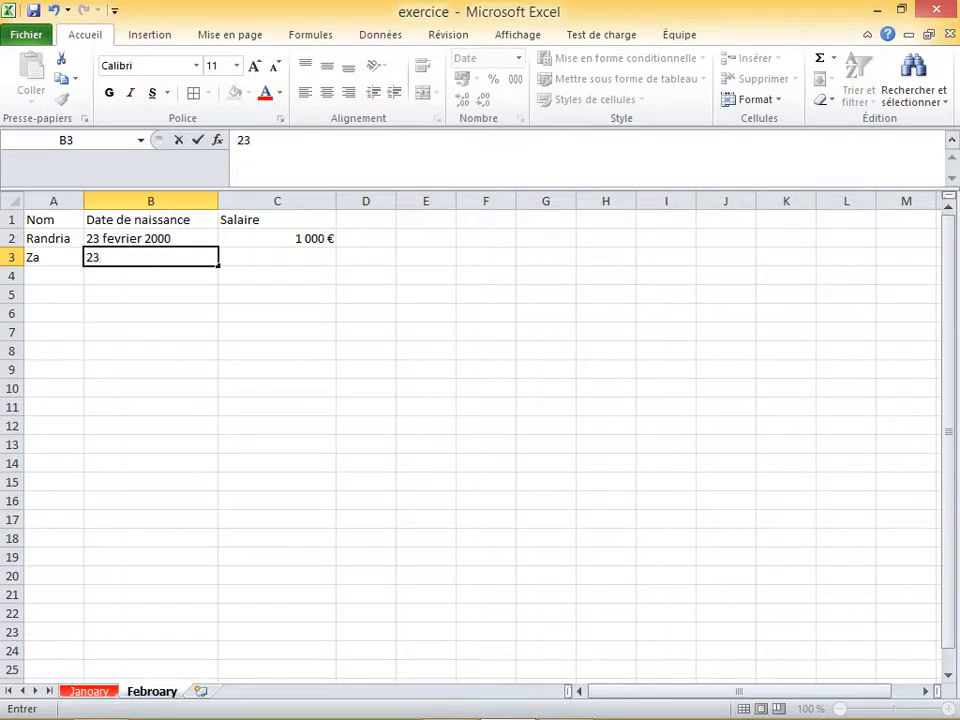
text( Janoary 1000)
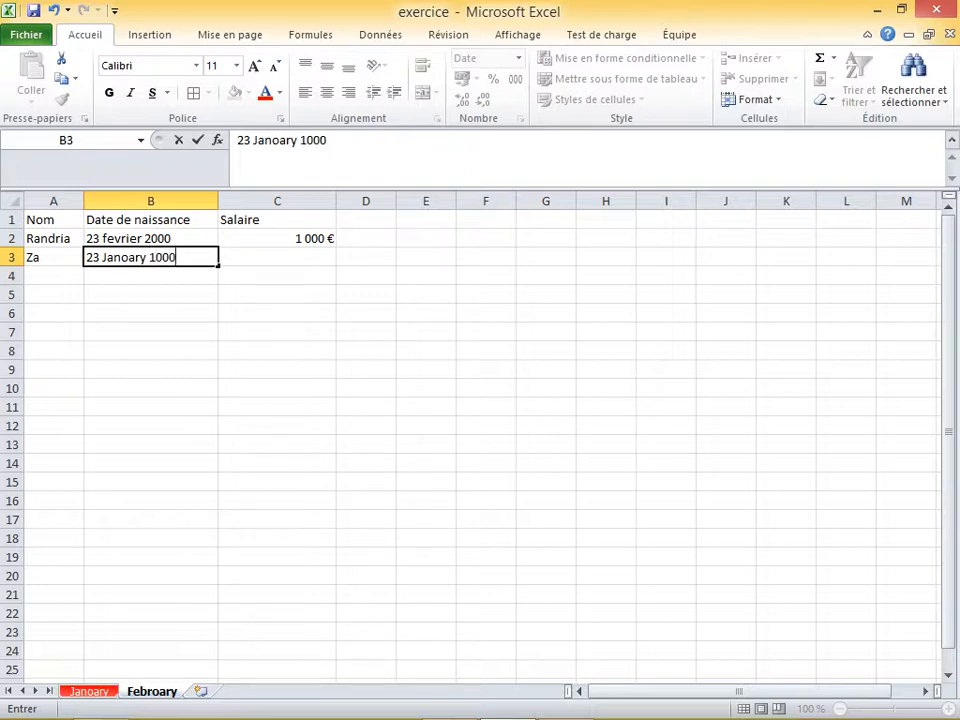
key(Tab)
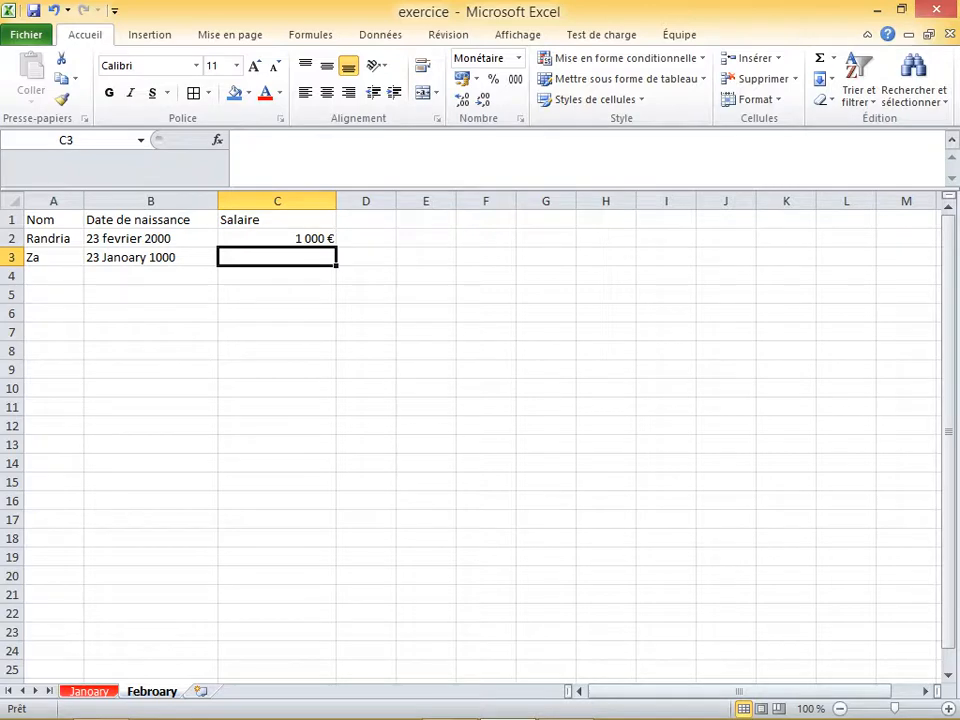
text(10)
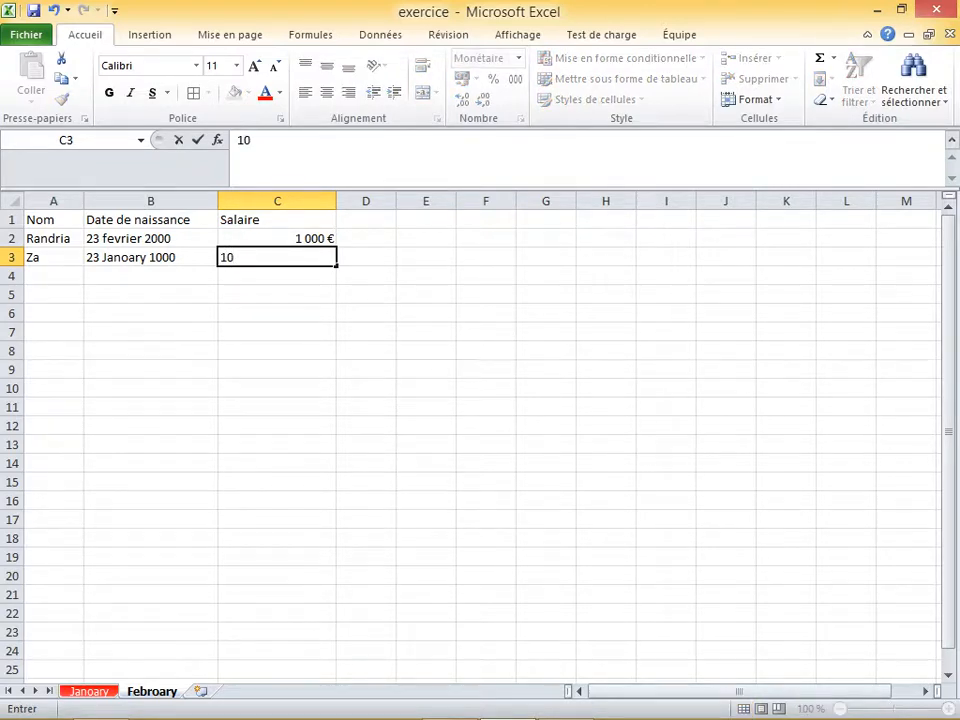
key(Tab)
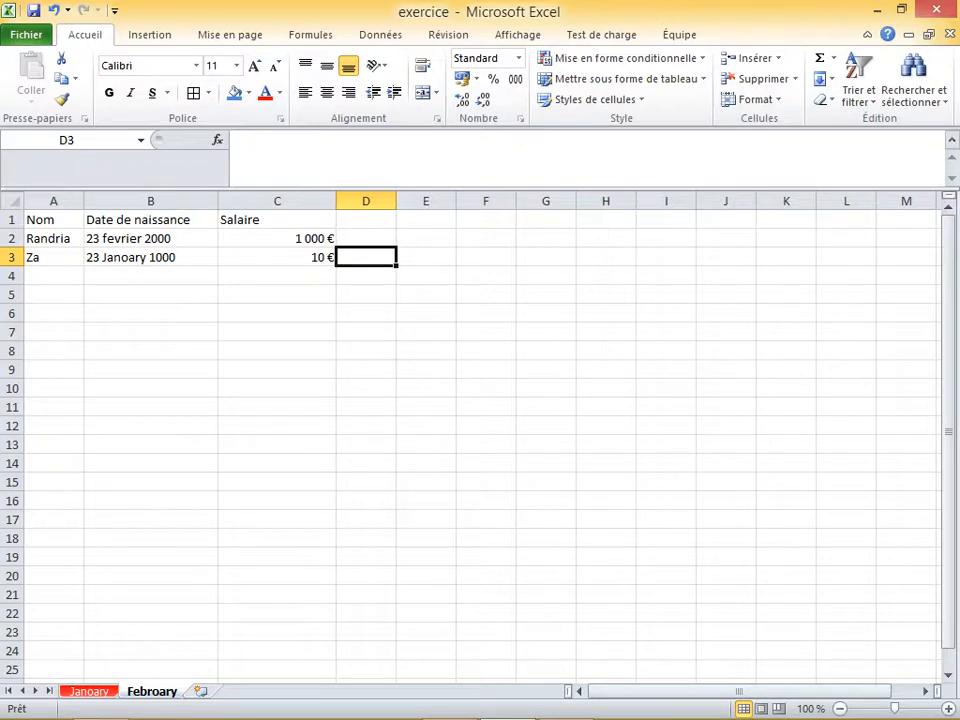
key(Left)
key(Up)
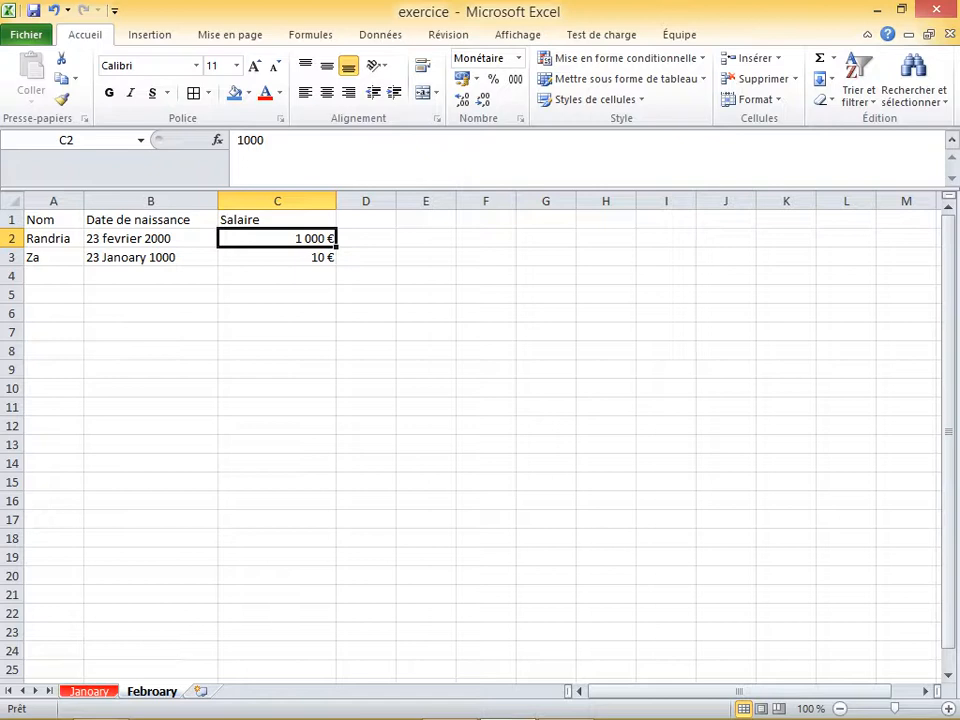
- Apply all borders to the table in cells A1:C3
key(ctrl+Home)
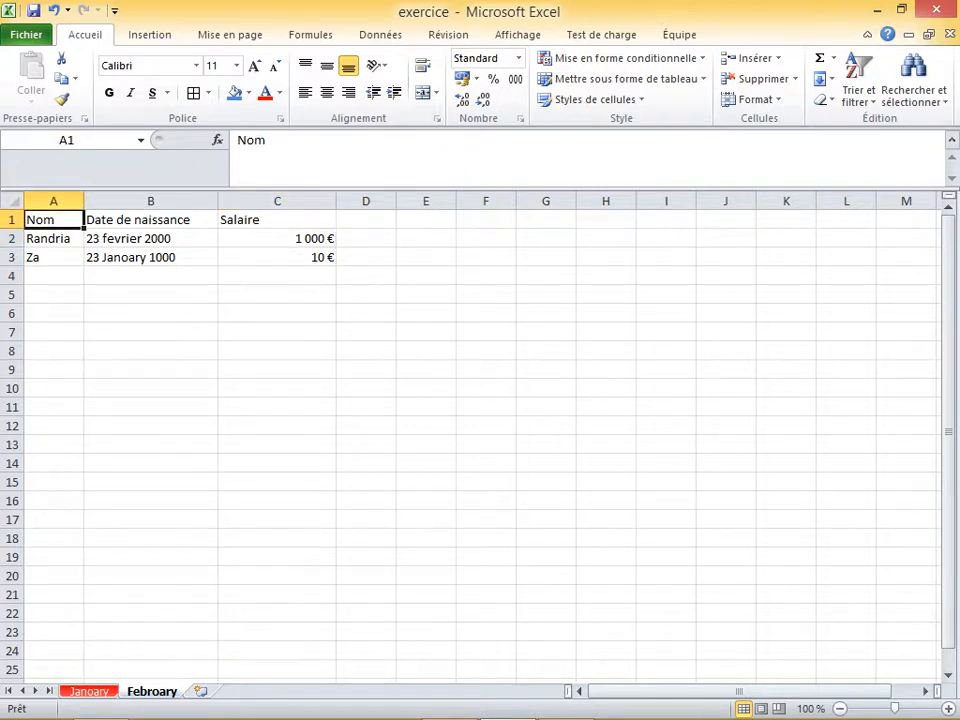
key(shift+Right)
key(shift+Right)
key(shift+Down)
key(shift+Down)
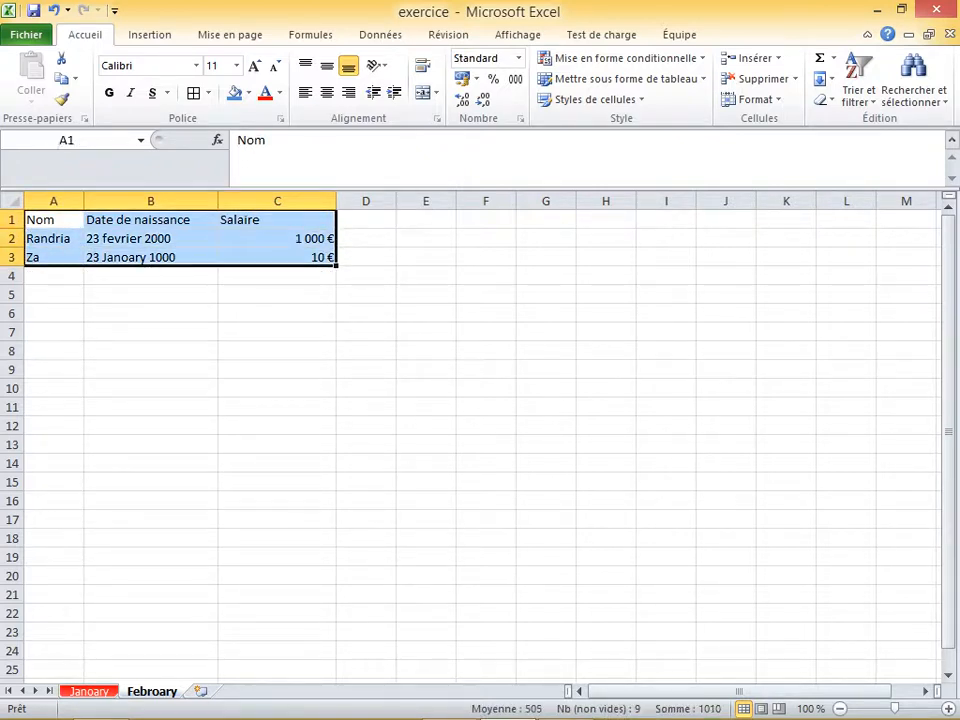
click(193, 93)
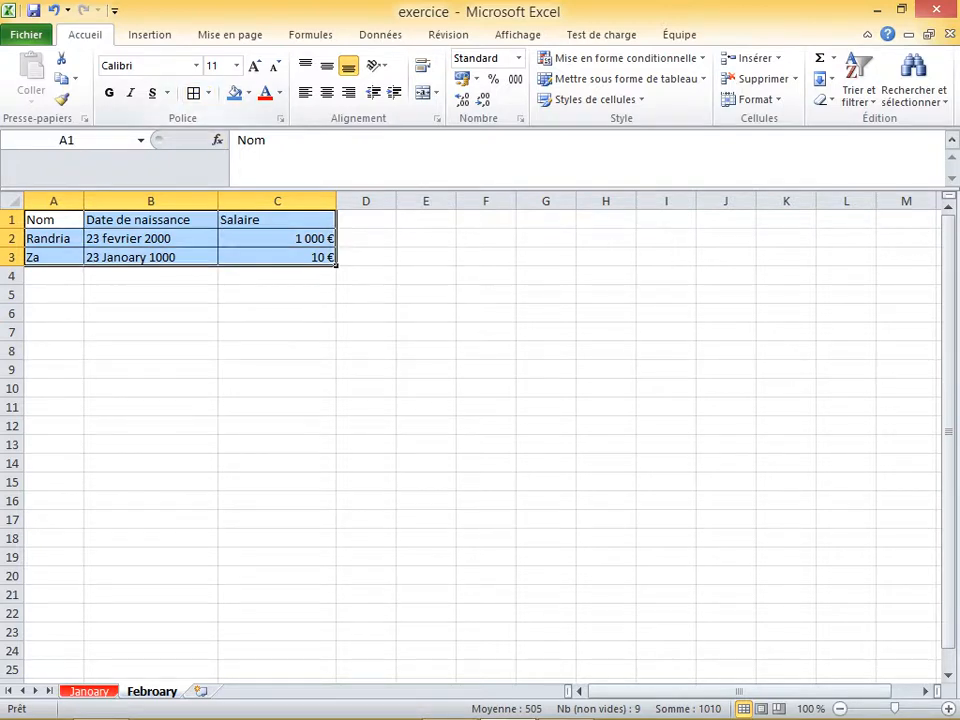
click(277, 313)
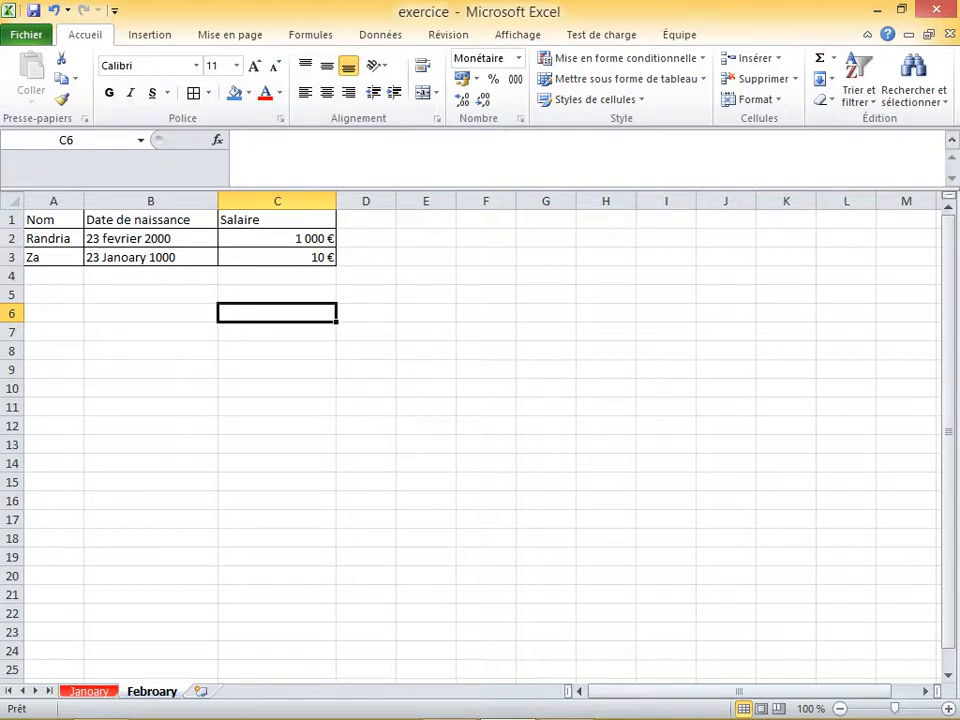
click(426, 388)
click(426, 351)
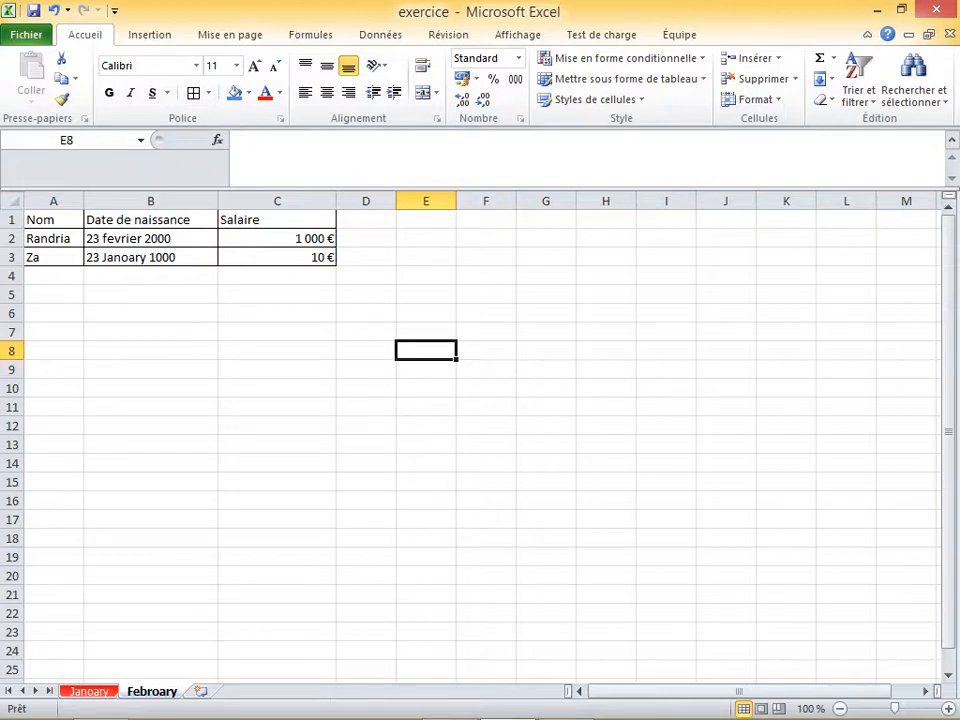
- Merge and centre cells A5:C5 below the table
click(54, 295)
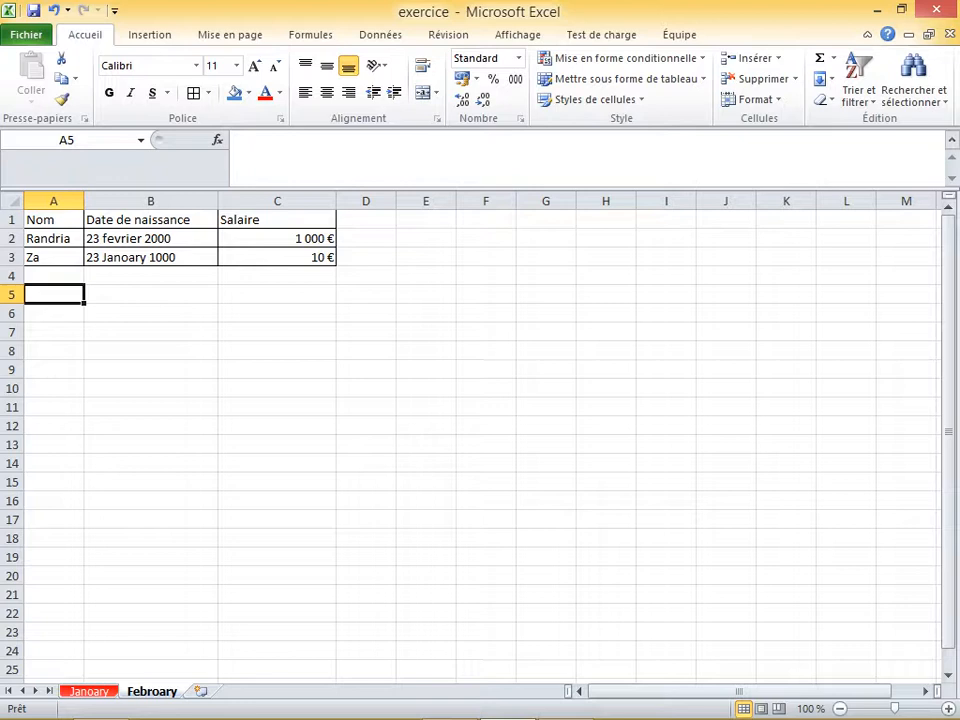
drag(54, 295, 277, 295)
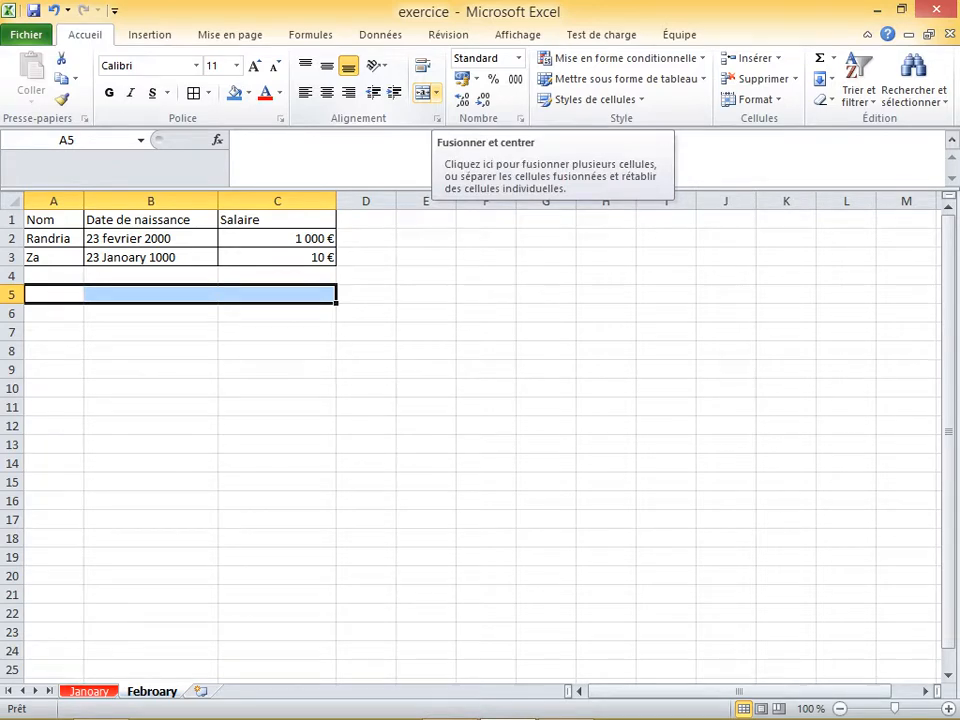
click(436, 92)
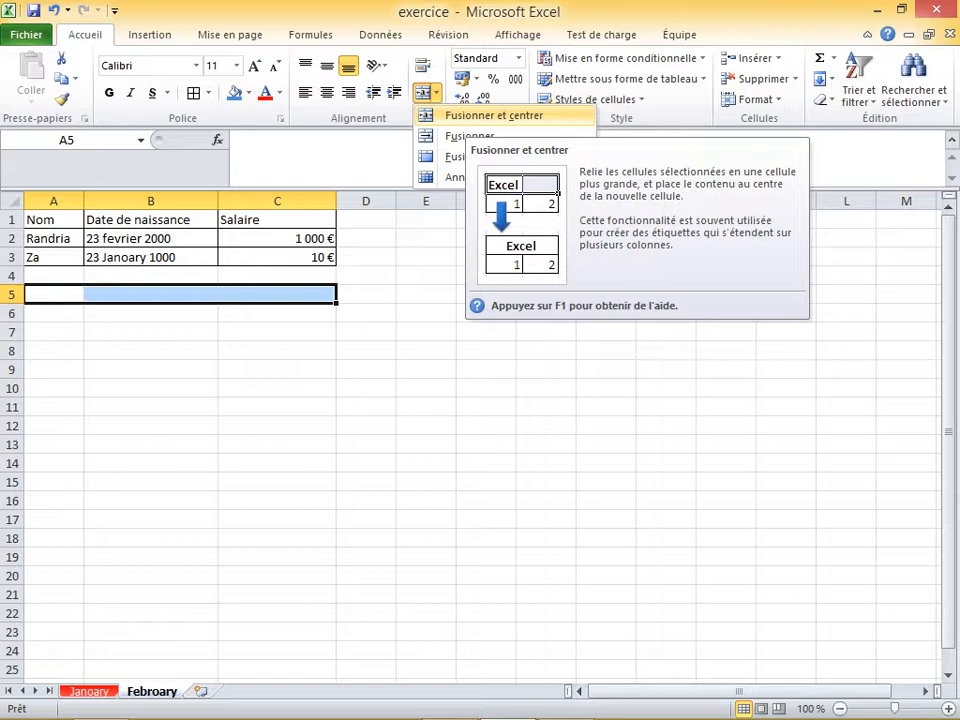
click(494, 115)
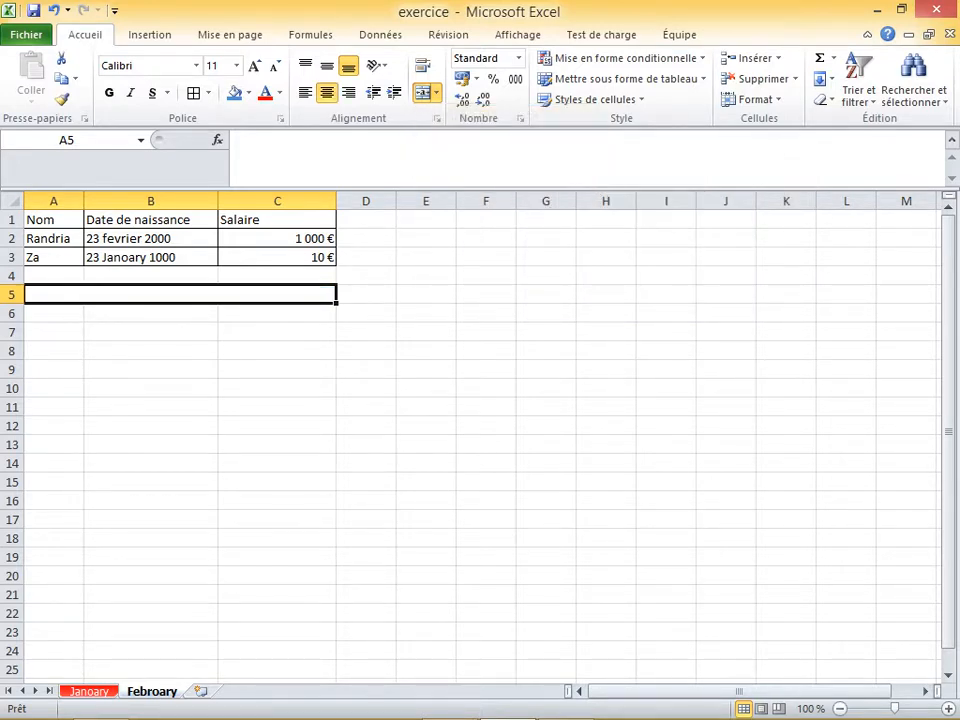
- Enter the title Loisir in the merged cell of row 5
double_click(180, 294)
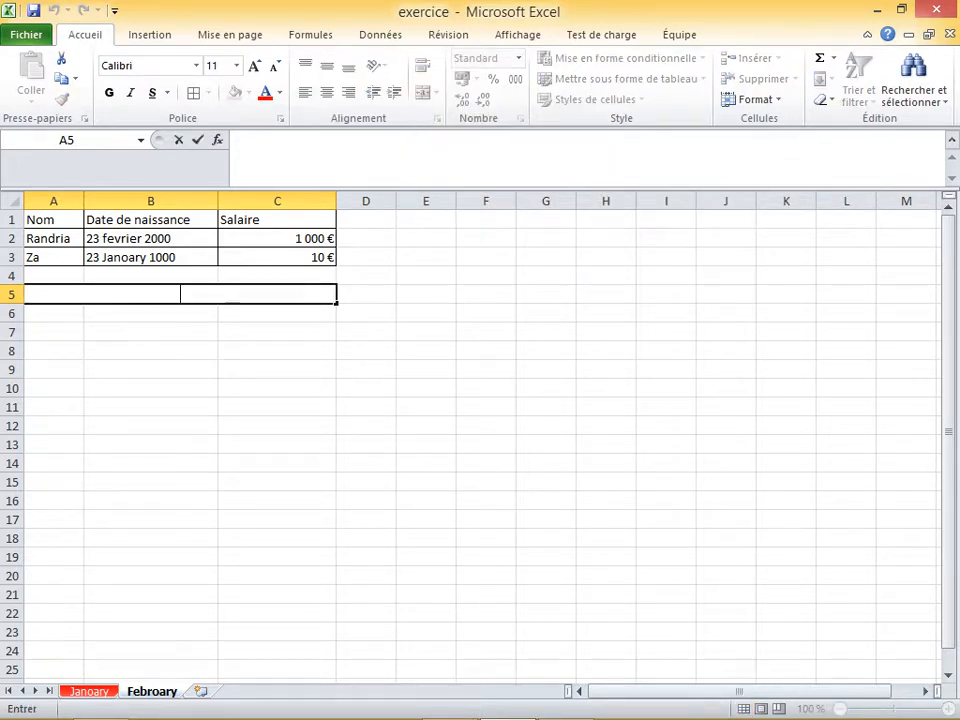
text(Loisi)
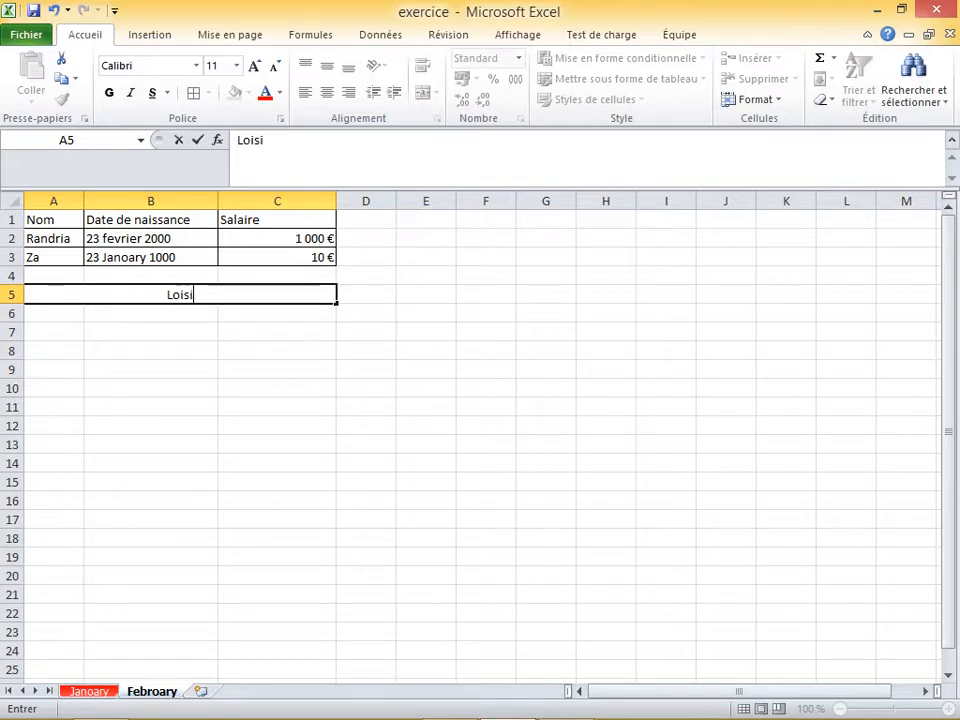
text(r)
click(277, 388)
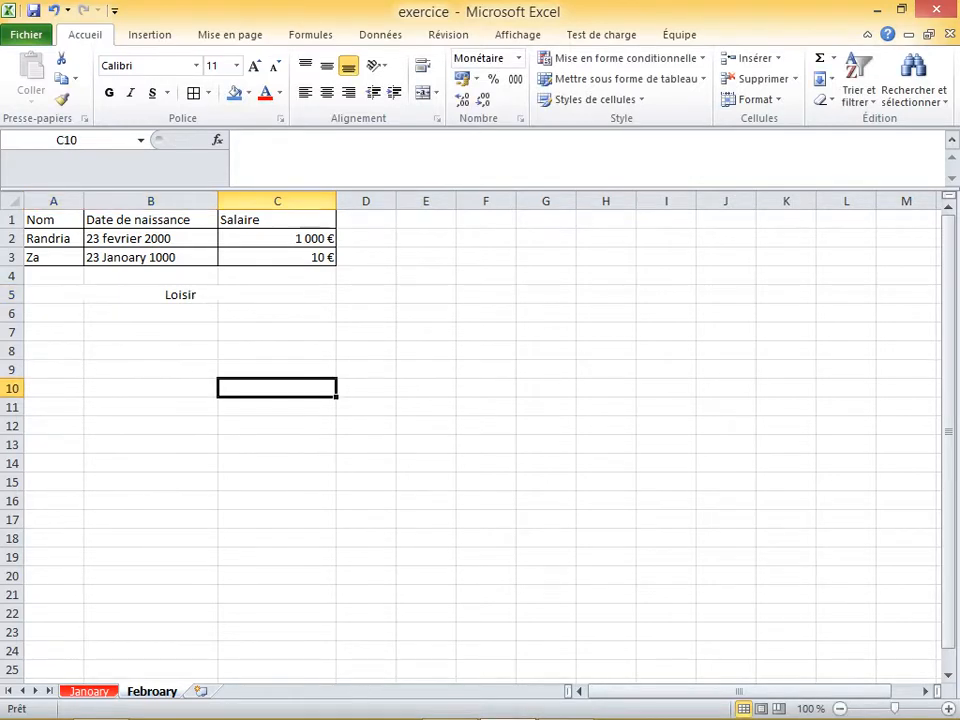
- Apply all borders to the merged Loisir cell
click(208, 294)
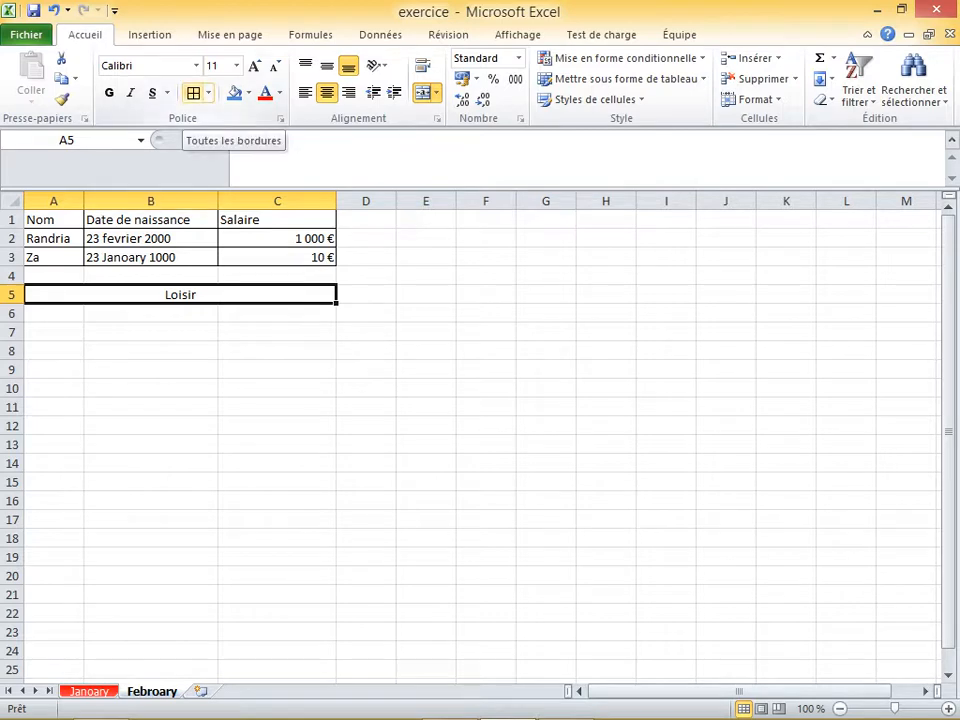
click(193, 93)
click(277, 407)
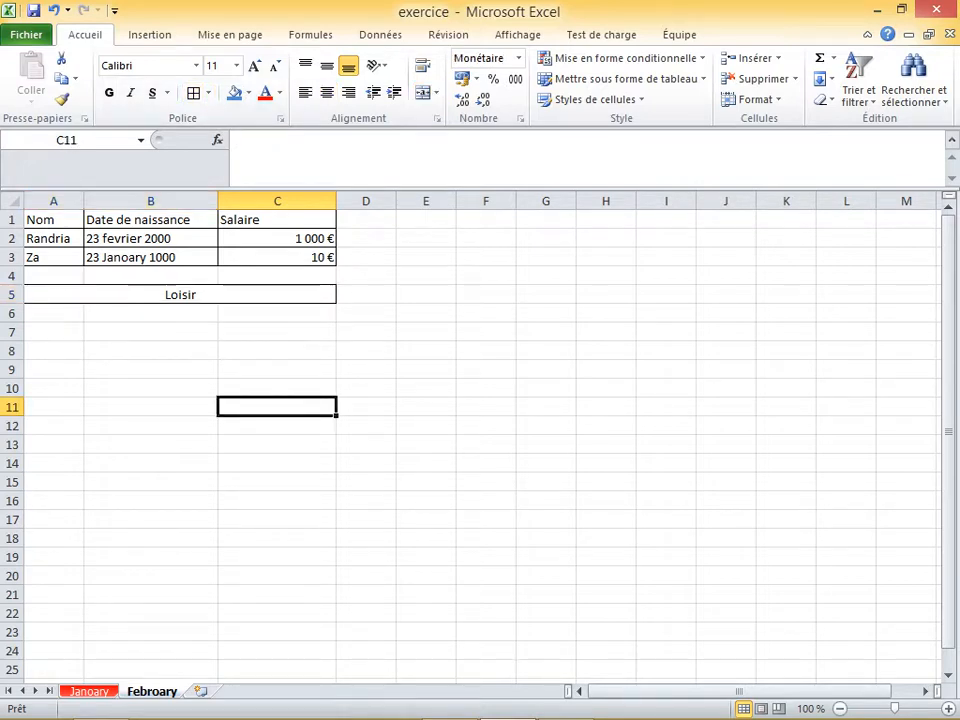
- Try unmerging the Loisir cell in row 5 and undo the unmerge
click(180, 295)
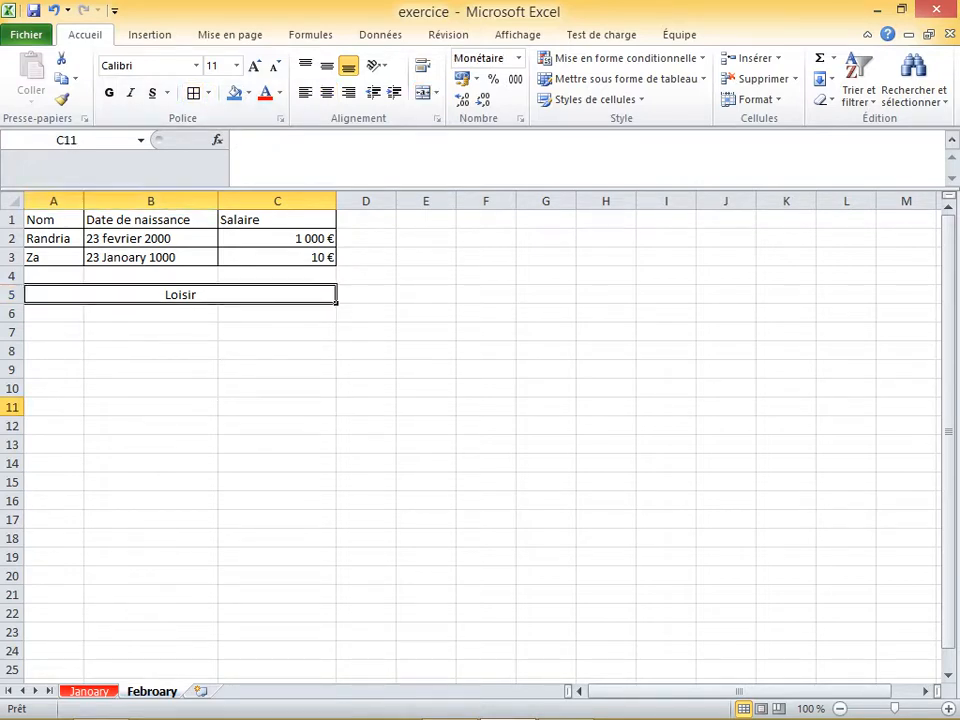
click(436, 92)
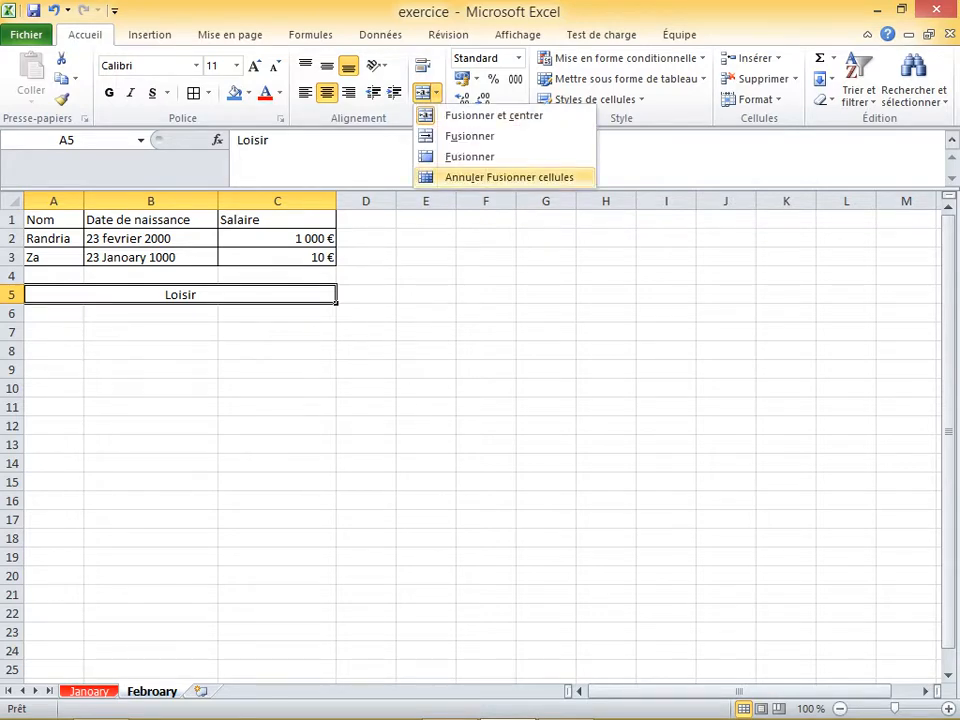
click(500, 176)
click(366, 351)
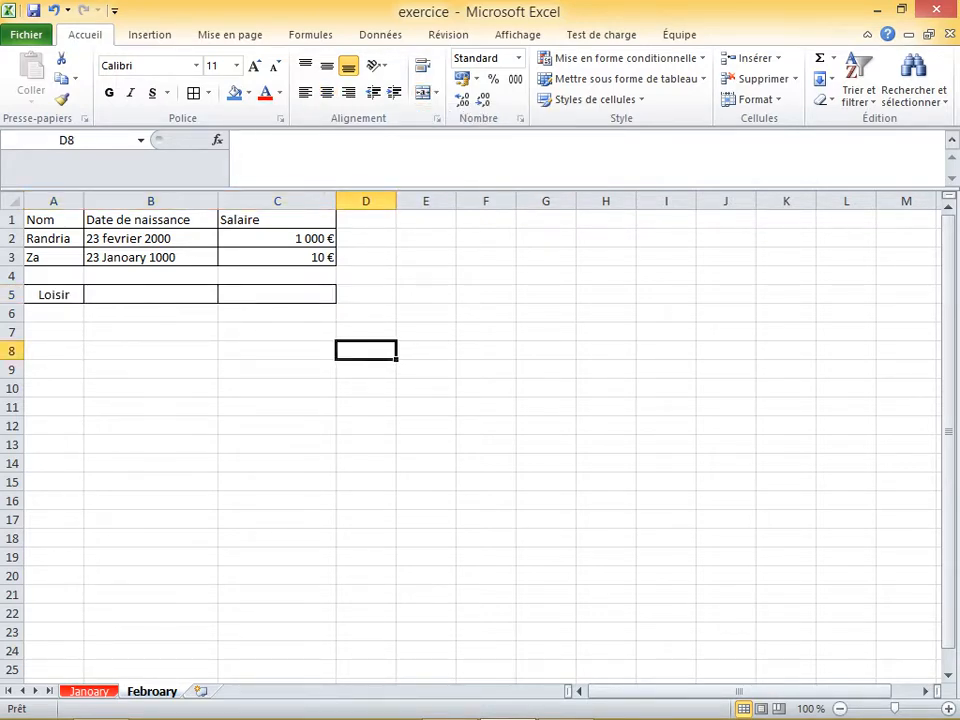
key(ctrl+z)
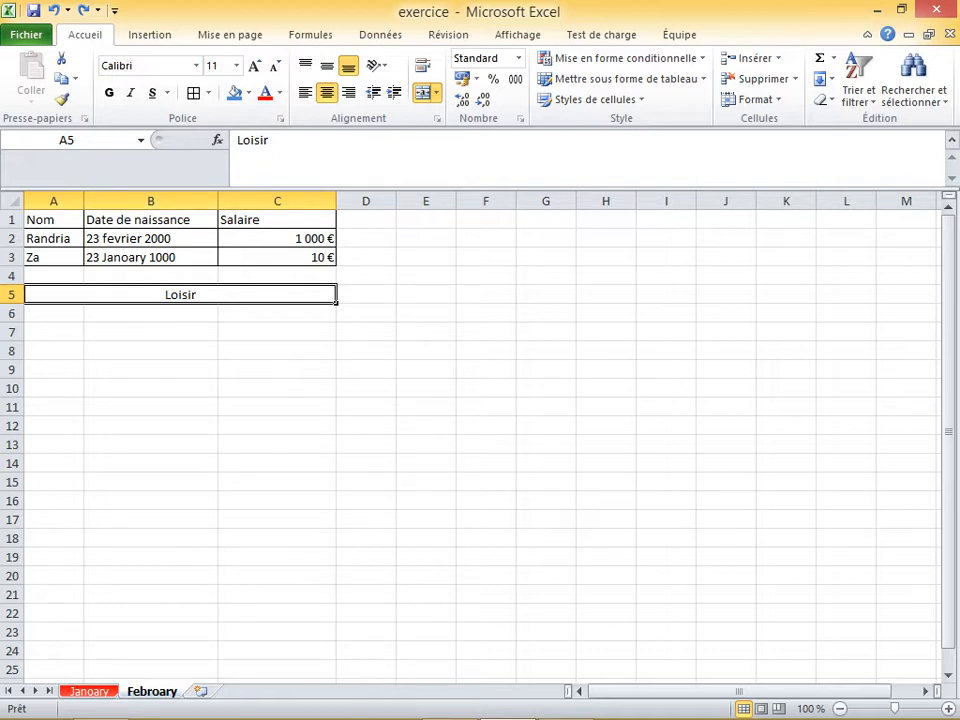
click(277, 407)
- Fill the merged Loisir cell with the standard light green colour
click(250, 295)
click(248, 92)
click(271, 227)
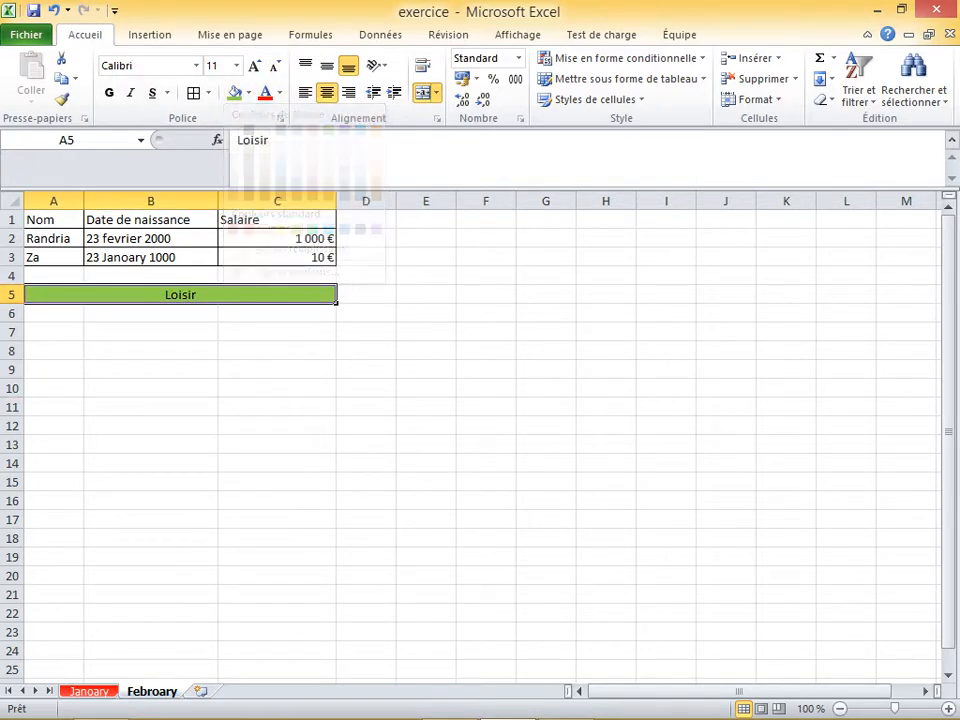
click(277, 351)
- Set the font colour of the headers in A1:C1 to a light blue theme colour
click(82, 224)
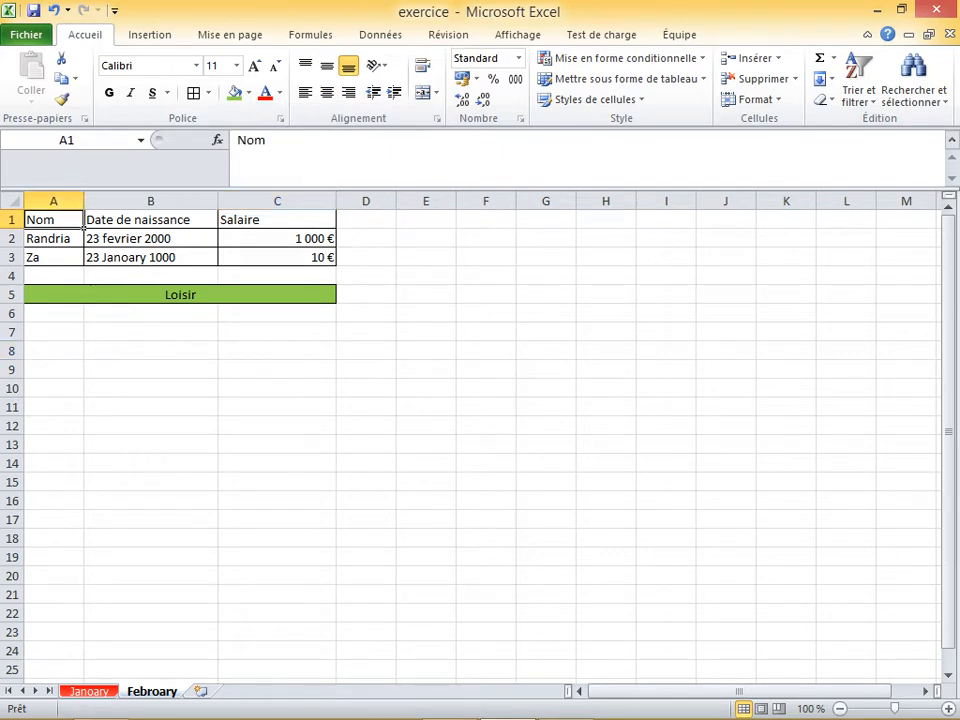
drag(82, 222, 270, 221)
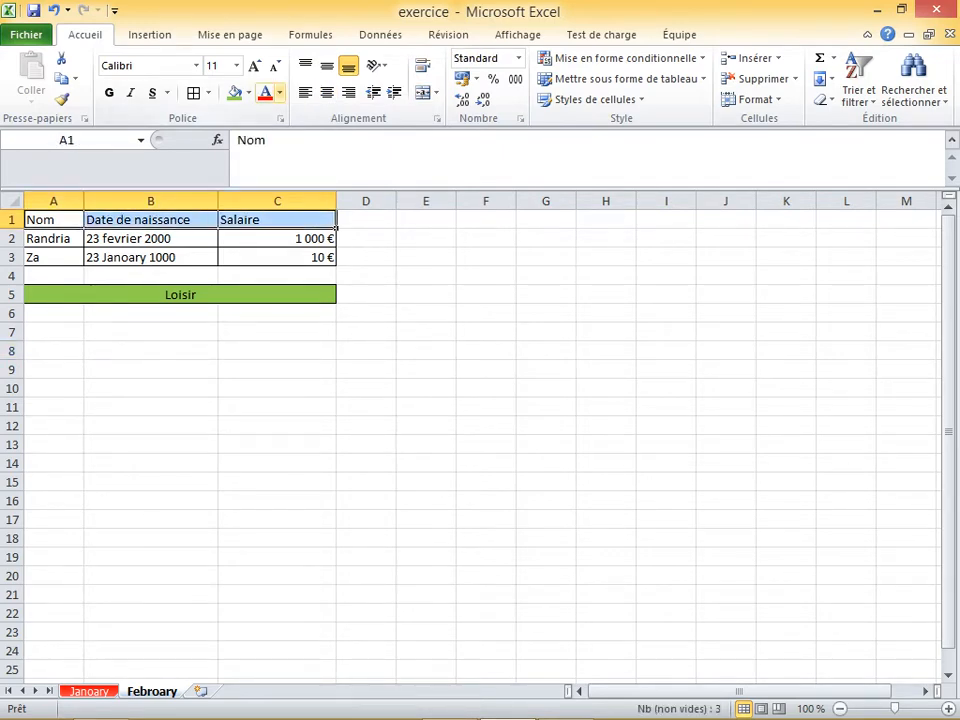
click(279, 93)
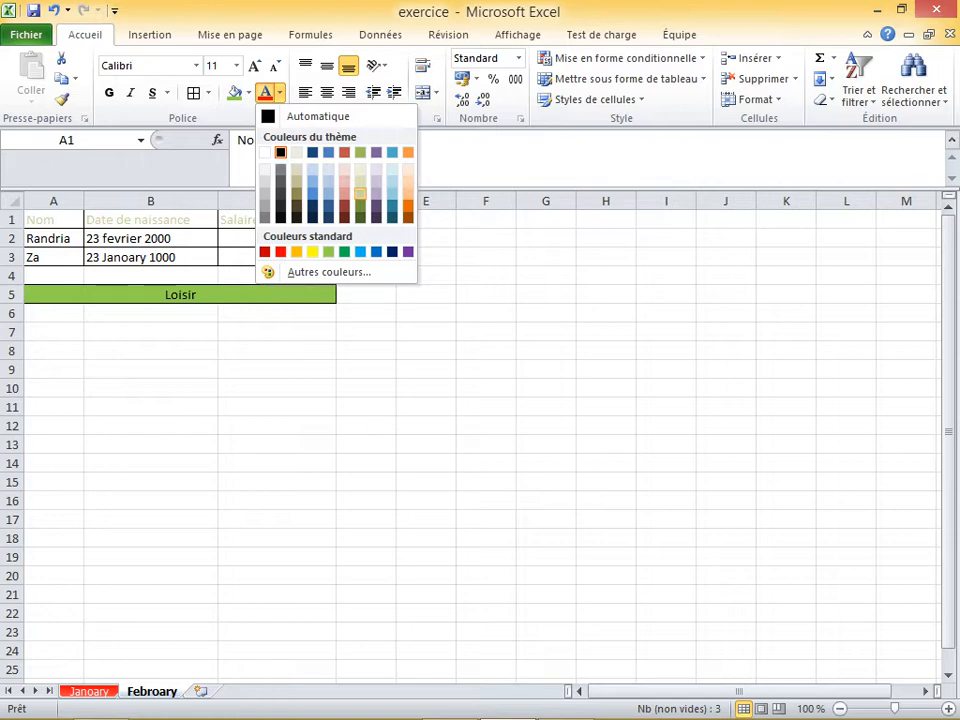
click(313, 193)
click(486, 388)
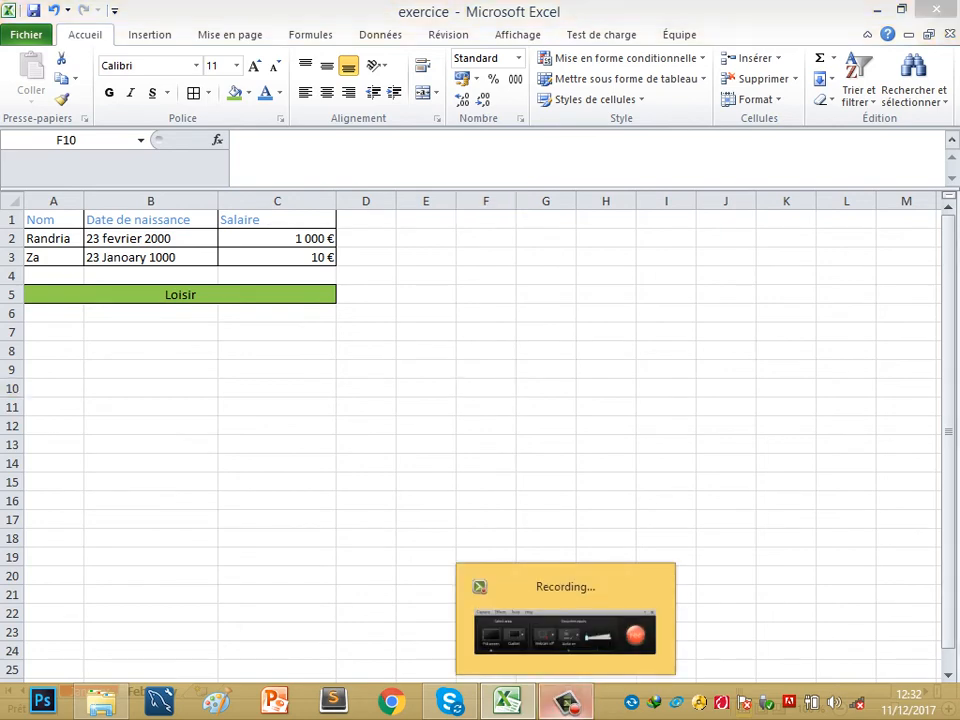
click(566, 703)
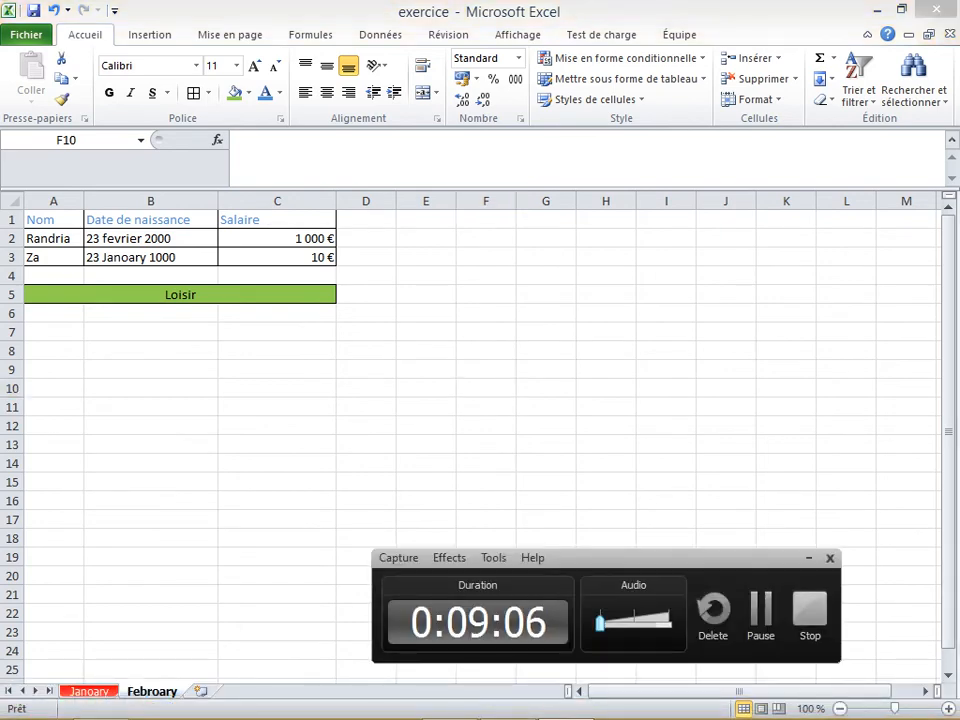